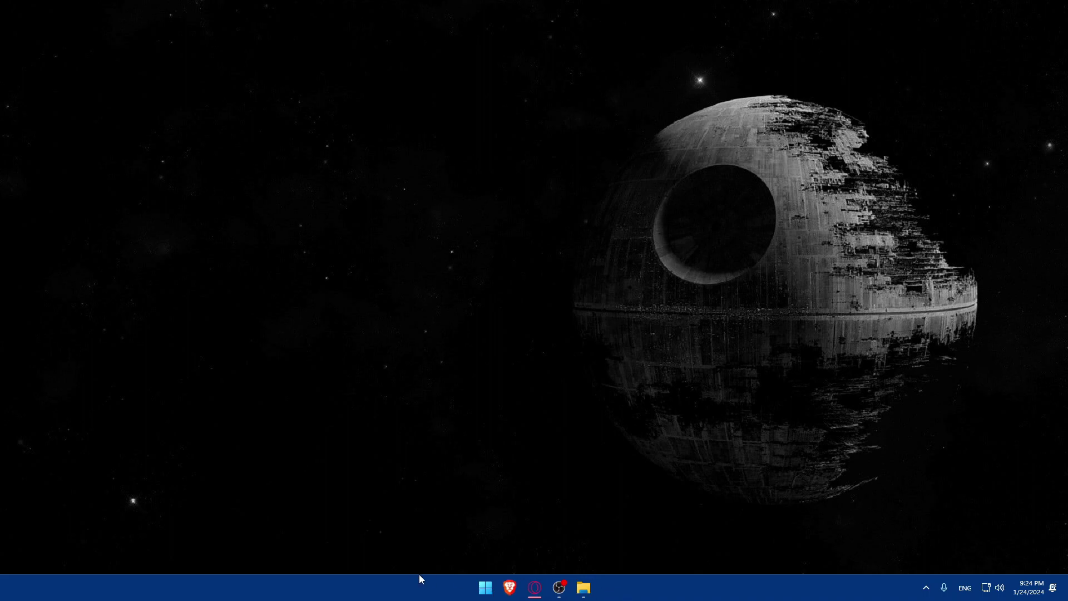
# Step: Launch Brave from the taskbar and go to wordpress.com
pyautogui.moveTo(509, 587); pyautogui.dragTo(584, 589)
pyautogui.click(584, 589)
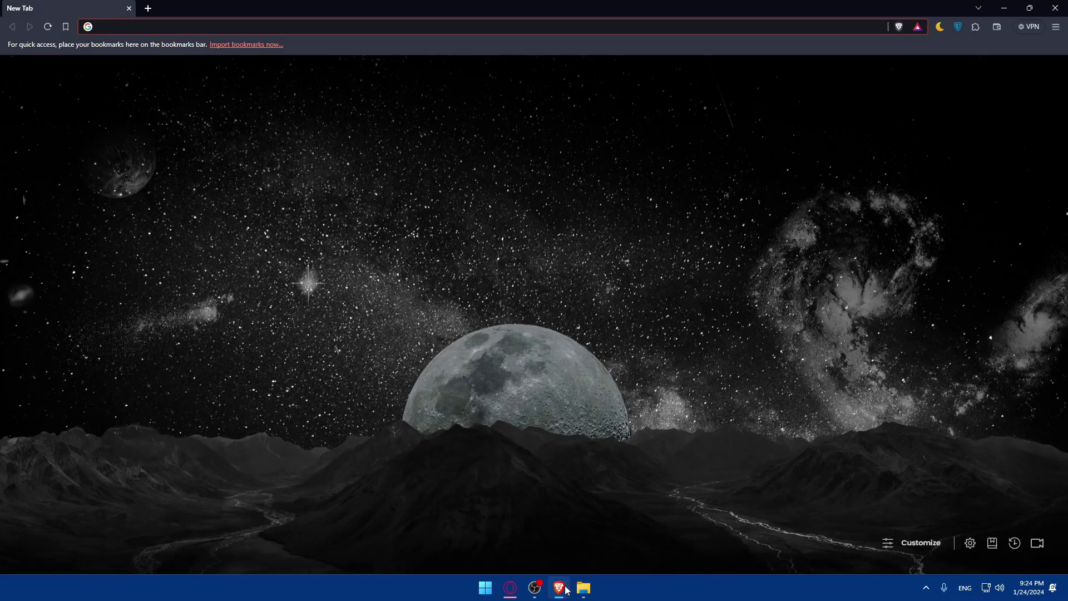
pyautogui.click(396, 361)
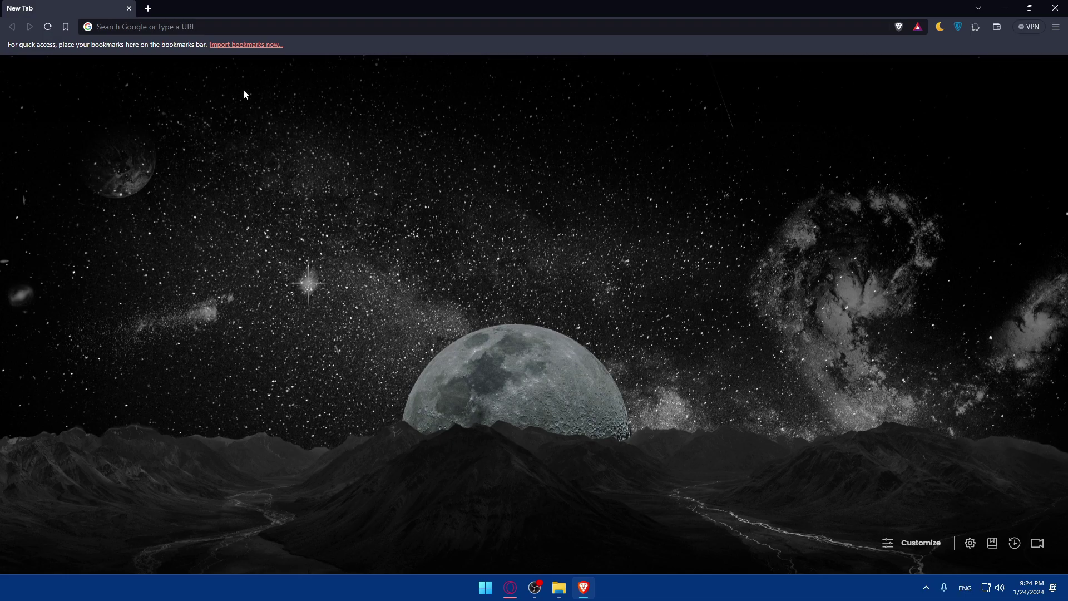
pyautogui.click(168, 25)
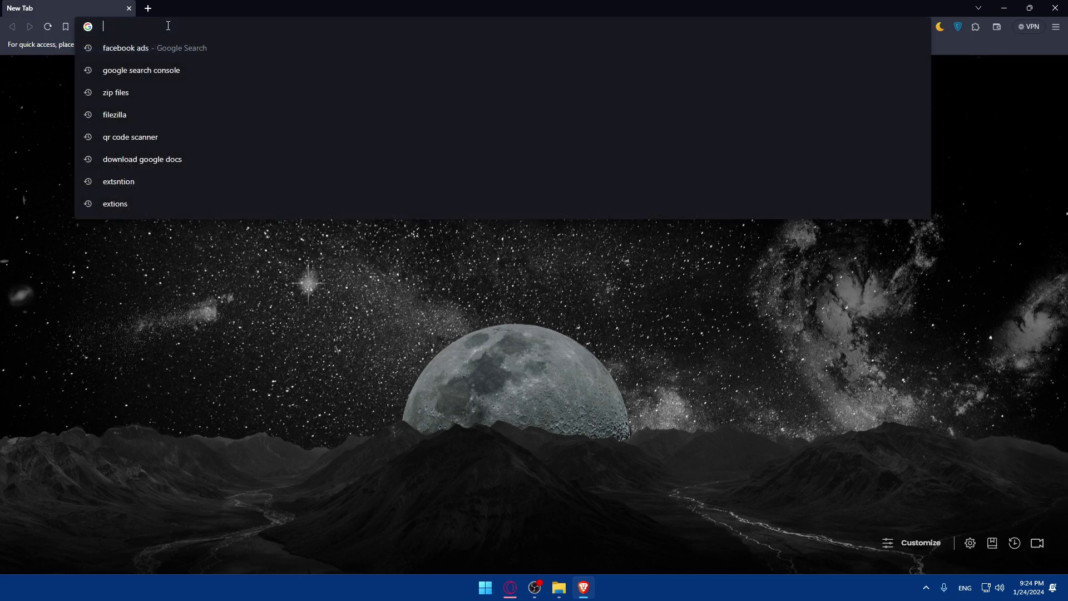
pyautogui.click(252, 265)
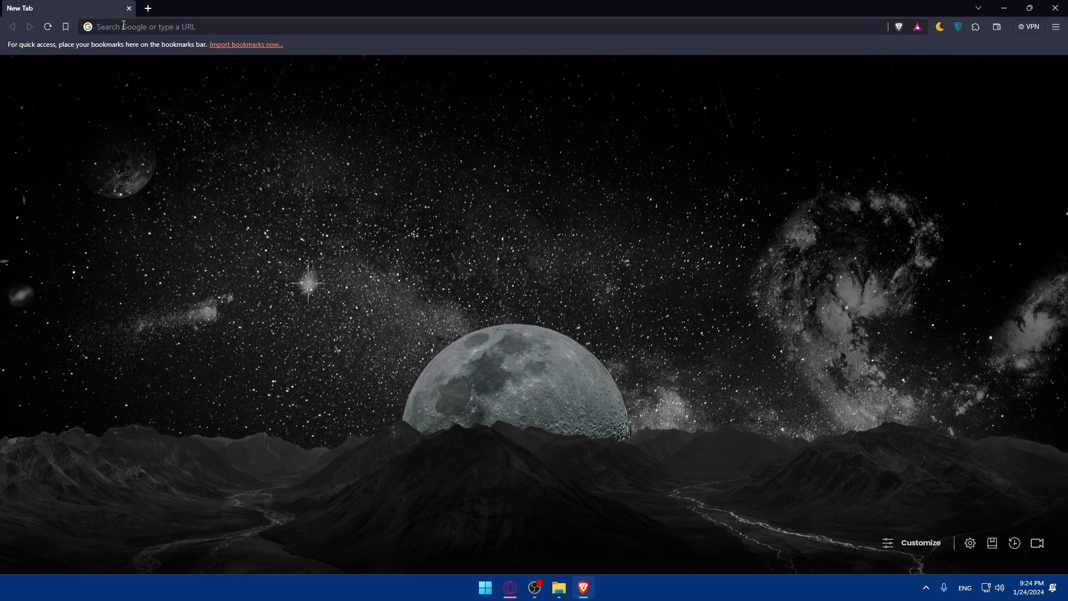
pyautogui.click(123, 25)
pyautogui.write('wordpre')
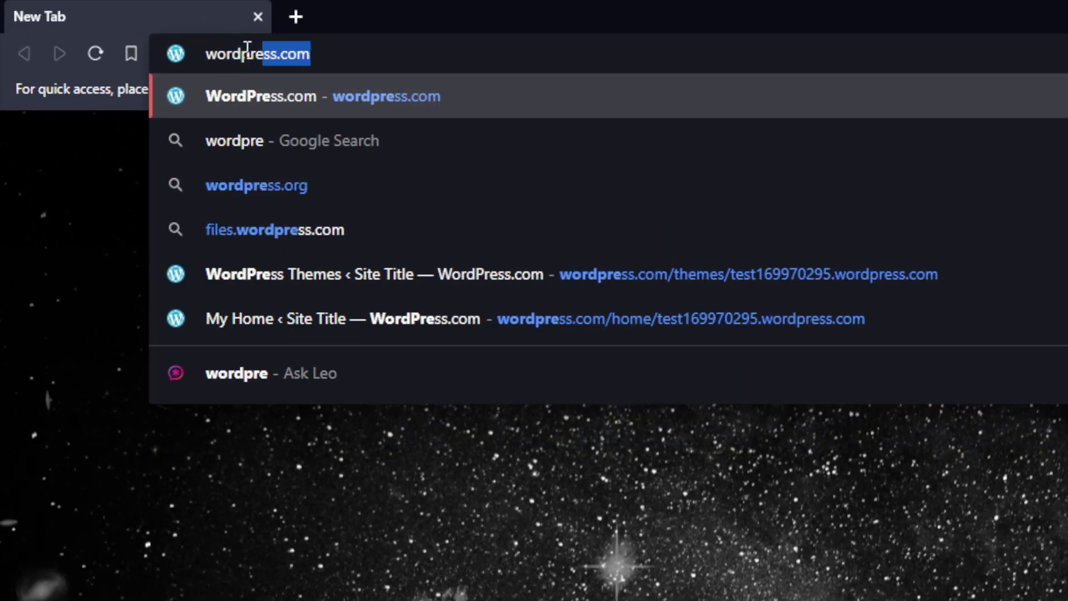
pyautogui.write('ss.')
pyautogui.press('Return')
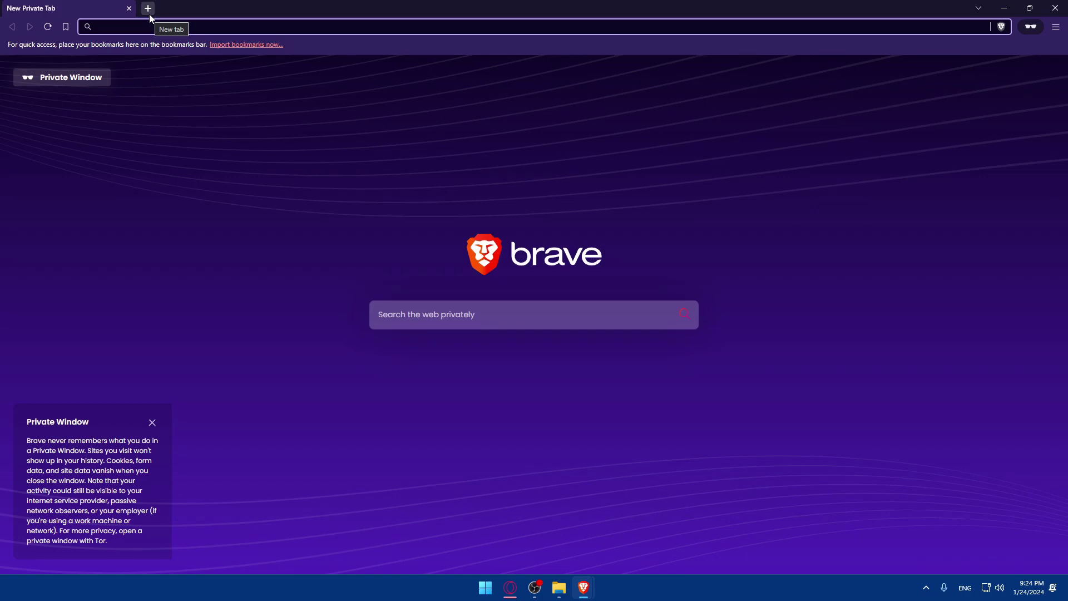
# Step: Load wordpress.com in the private window and start down its homepage
pyautogui.write('wordpress.com')
pyautogui.press('Return')
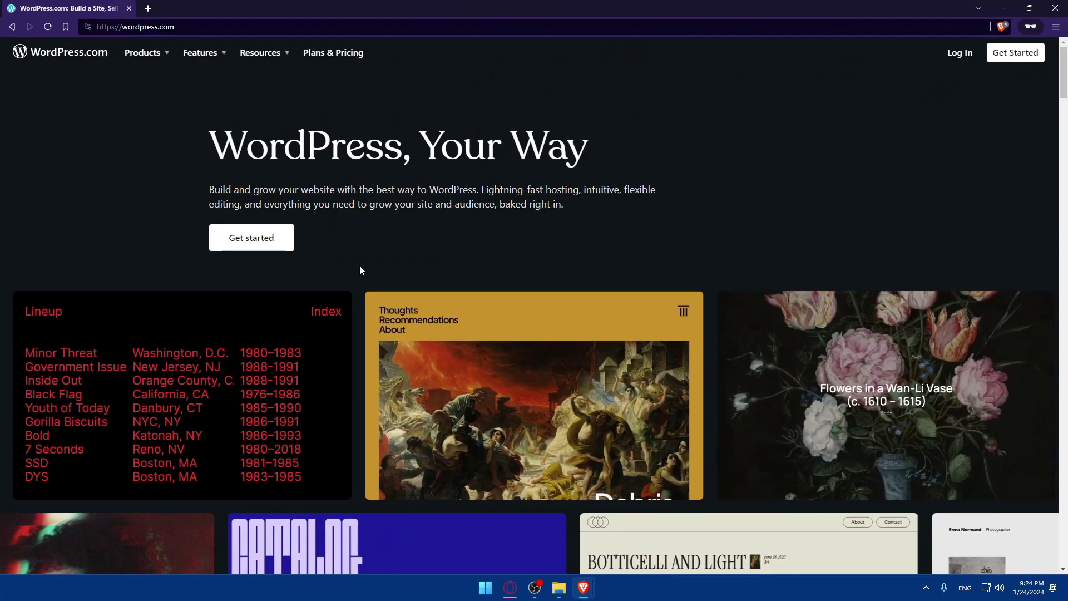
pyautogui.scroll(-5, 351, 279)
pyautogui.scroll(-4, 350, 312)
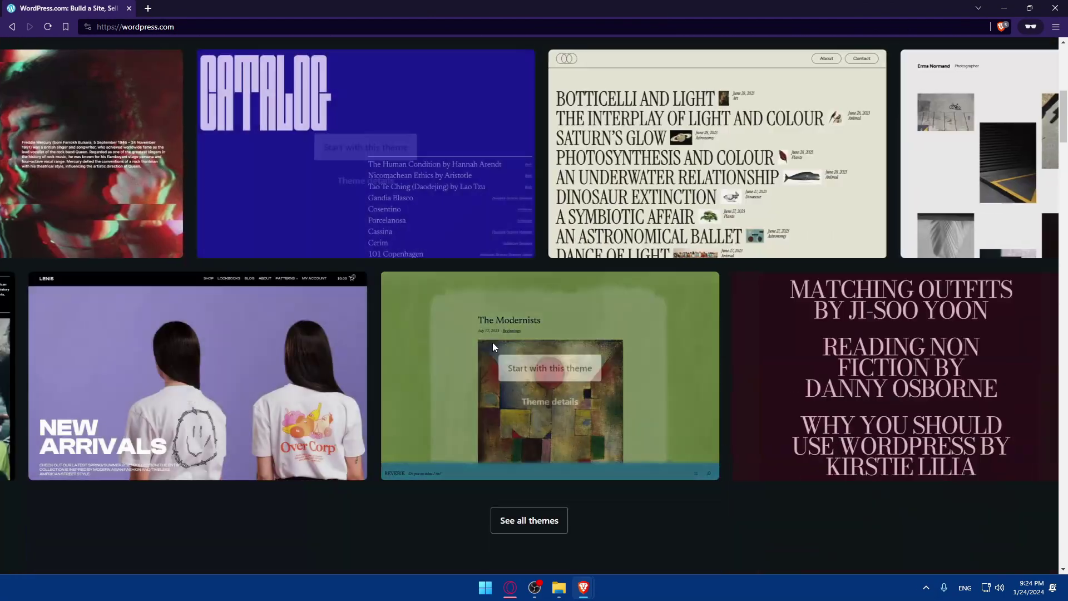
pyautogui.scroll(-5, 393, 318)
pyautogui.scroll(-6, 401, 320)
# Step: Scroll through the homepage's themes, hosting features and pricing plans
pyautogui.scroll(-3, 405, 322)
pyautogui.scroll(-6, 341, 257)
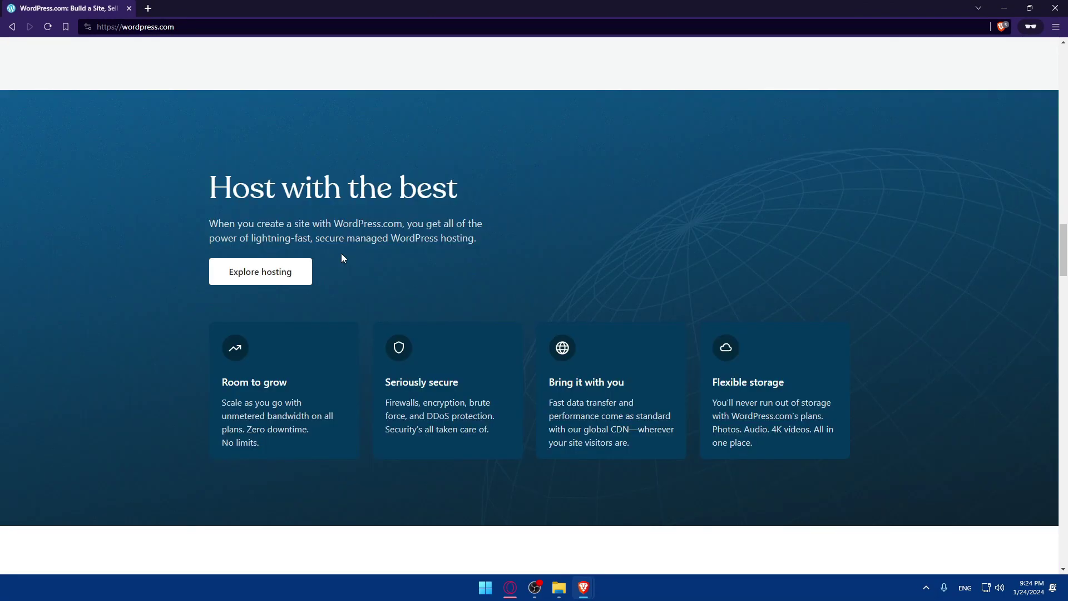
pyautogui.scroll(-6, 341, 256)
pyautogui.scroll(-4, 341, 256)
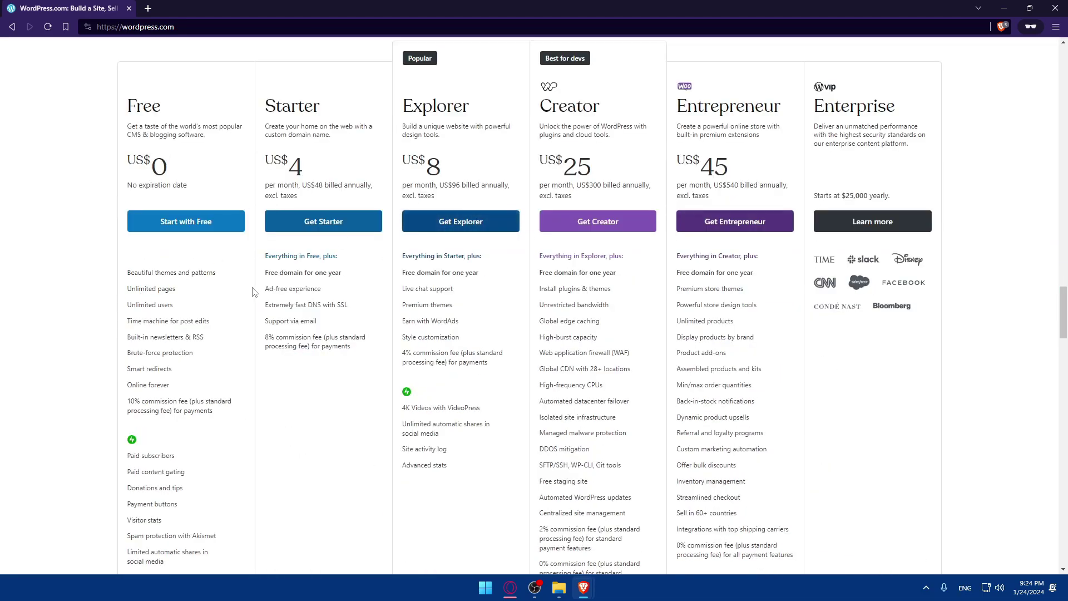
pyautogui.scroll(-2, 412, 281)
pyautogui.scroll(-5, 573, 269)
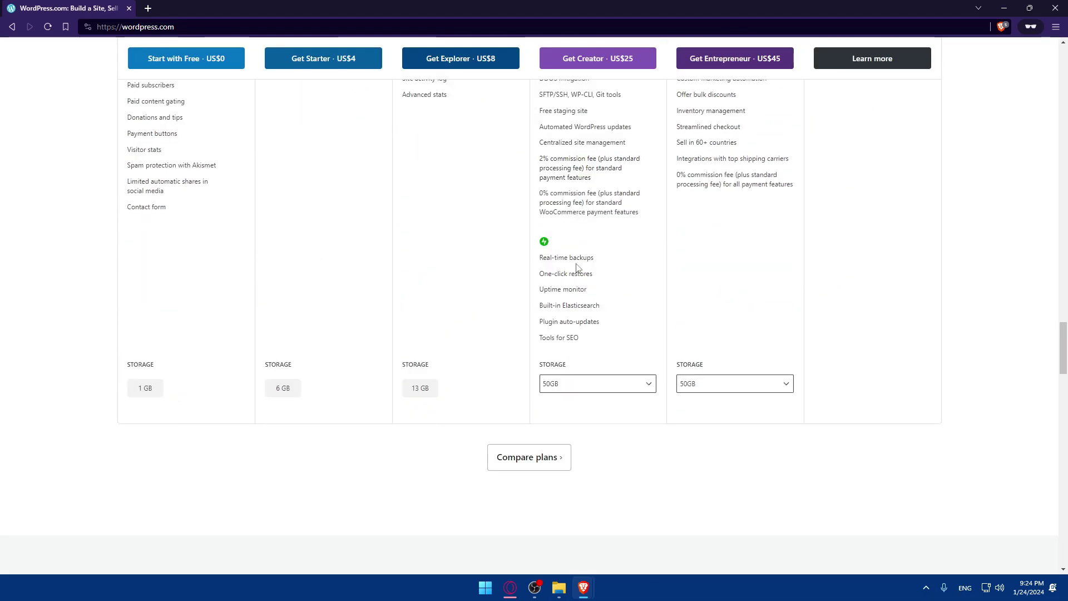
pyautogui.scroll(-5, 577, 268)
pyautogui.scroll(-8, 506, 234)
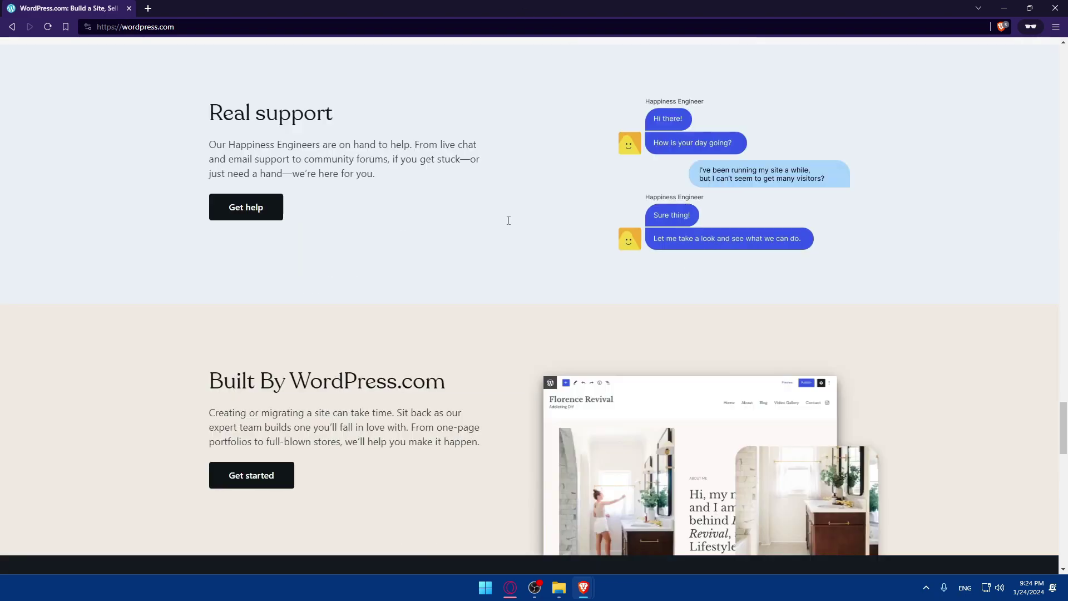
pyautogui.scroll(-10, 517, 193)
pyautogui.scroll(-3, 553, 154)
pyautogui.scroll(12, 553, 153)
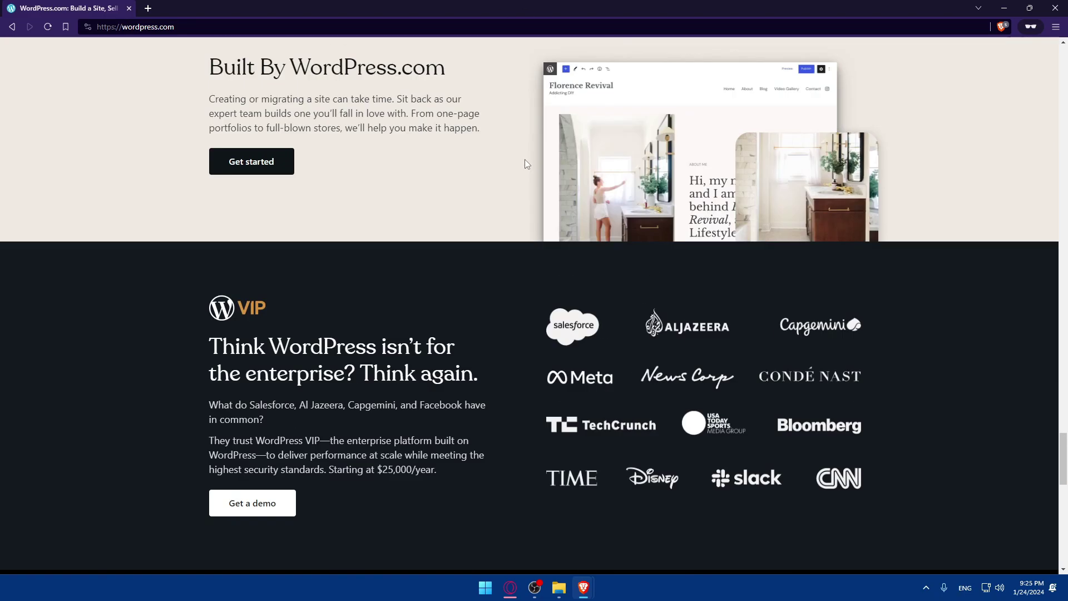
pyautogui.scroll(10, 523, 163)
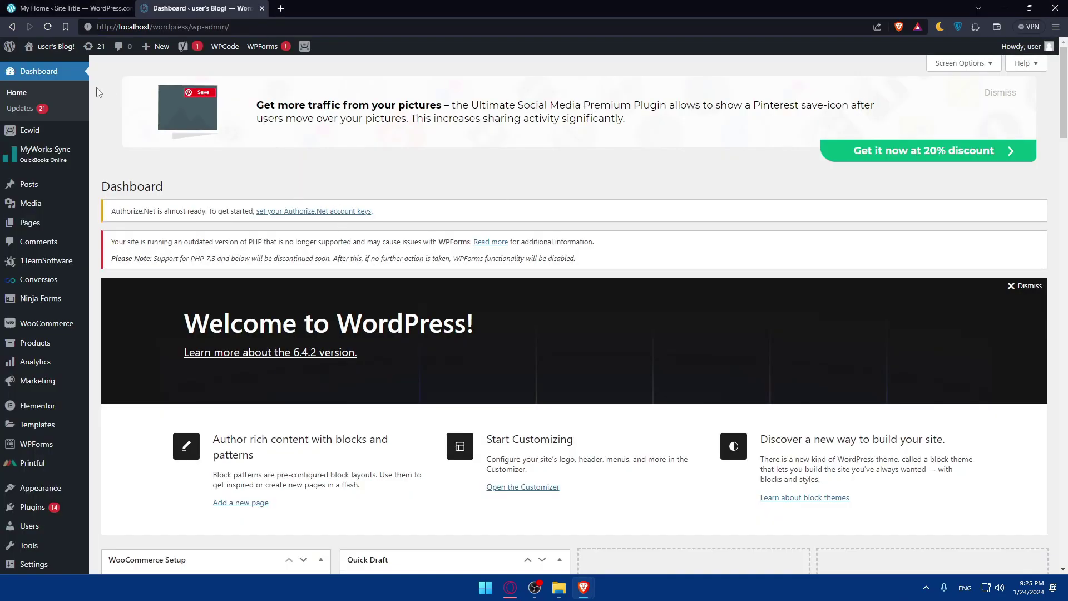
pyautogui.click(70, 8)
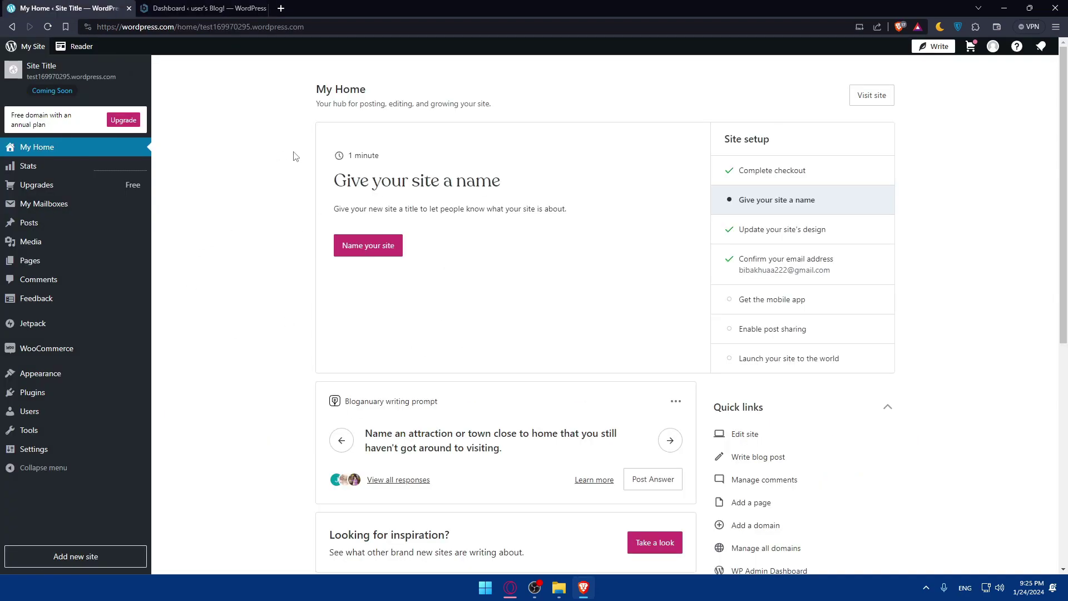
pyautogui.click(239, 5)
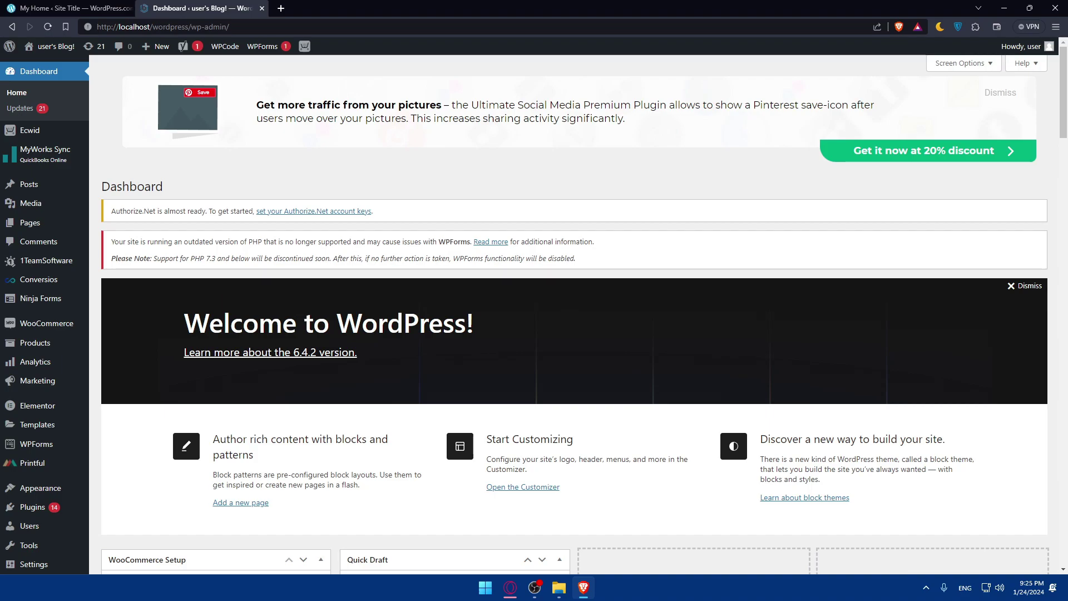
# Step: Load chat.openai.com in a new tab
pyautogui.click(281, 8)
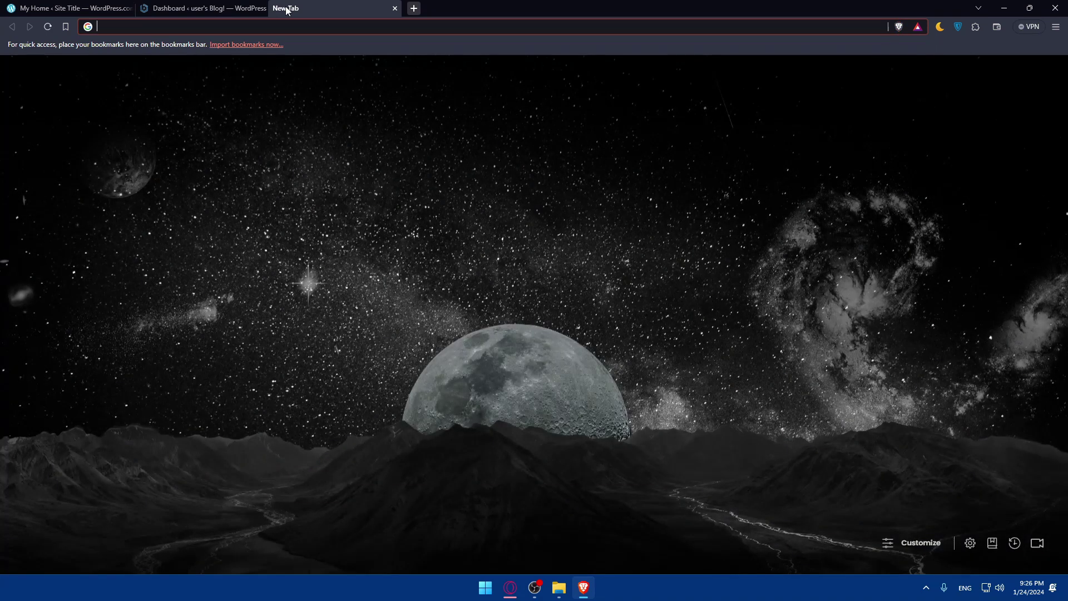
pyautogui.write('open.')
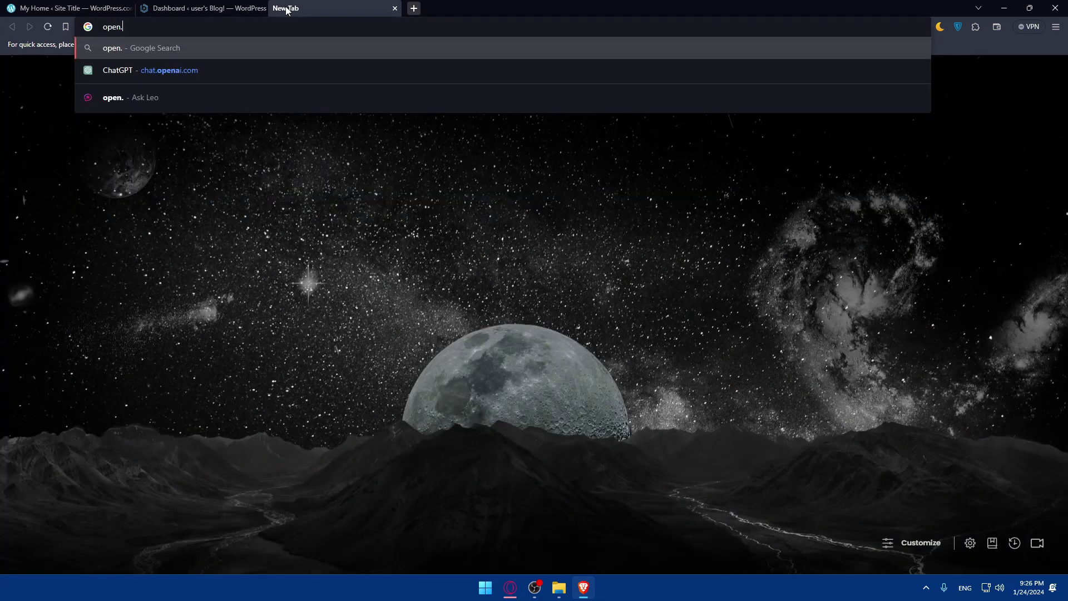
pyautogui.press('BackSpace')
pyautogui.press('BackSpace')
pyautogui.press('BackSpace')
pyautogui.press('BackSpace')
pyautogui.press('BackSpace')
pyautogui.write('chat.open')
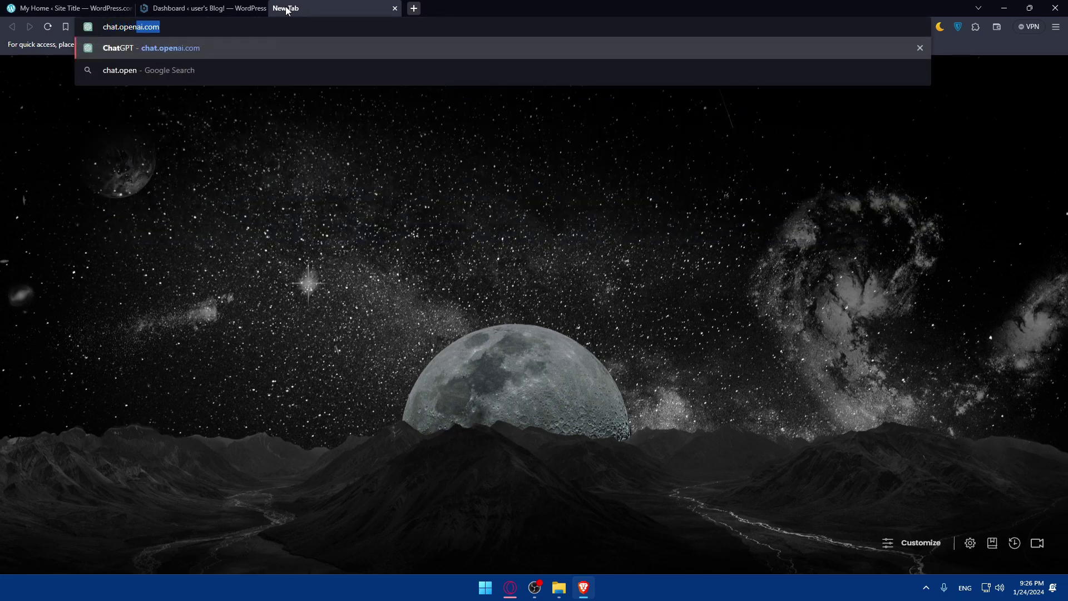
pyautogui.write('ai.com')
pyautogui.press('Return')
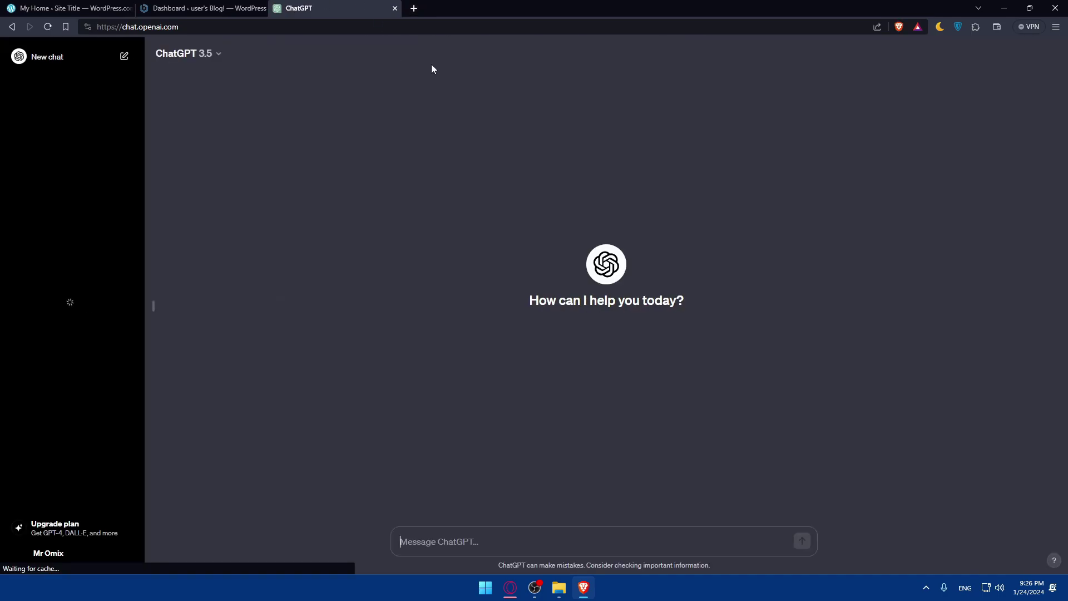
# Step: Load ChatGPT's login page in a new private window, peek at sign-up, and return
pyautogui.hotkey('ctrl', 'shift', 'n')
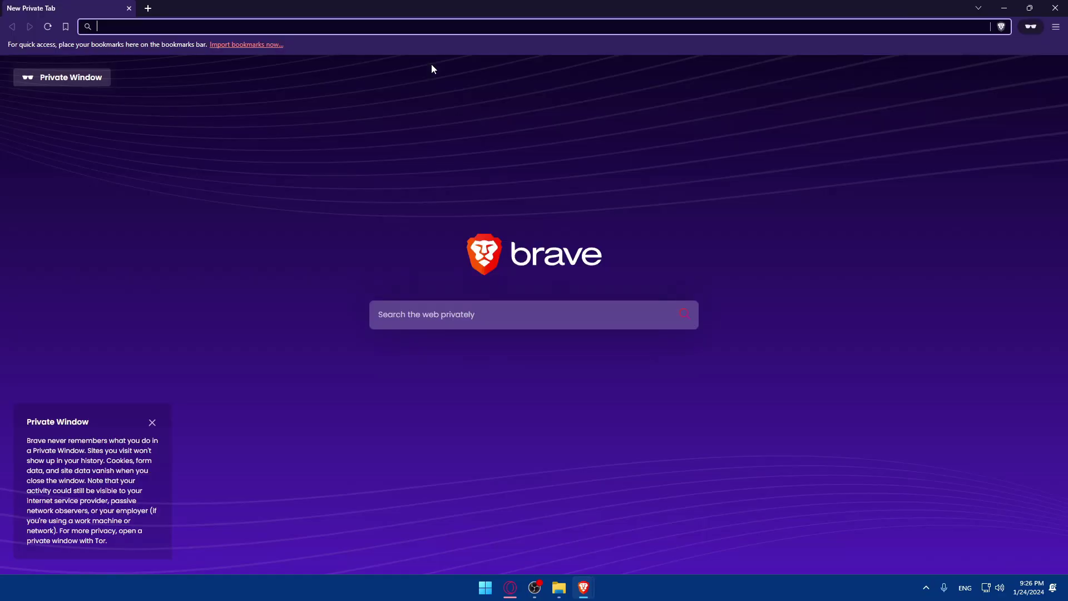
pyautogui.write('chat.openai.com')
pyautogui.press('Return')
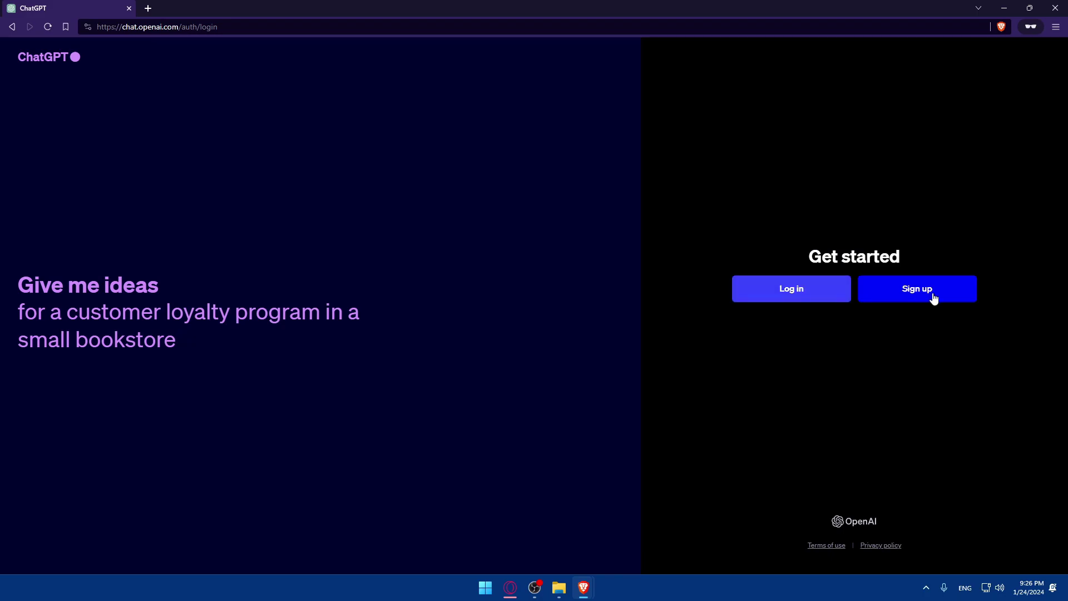
pyautogui.click(889, 296)
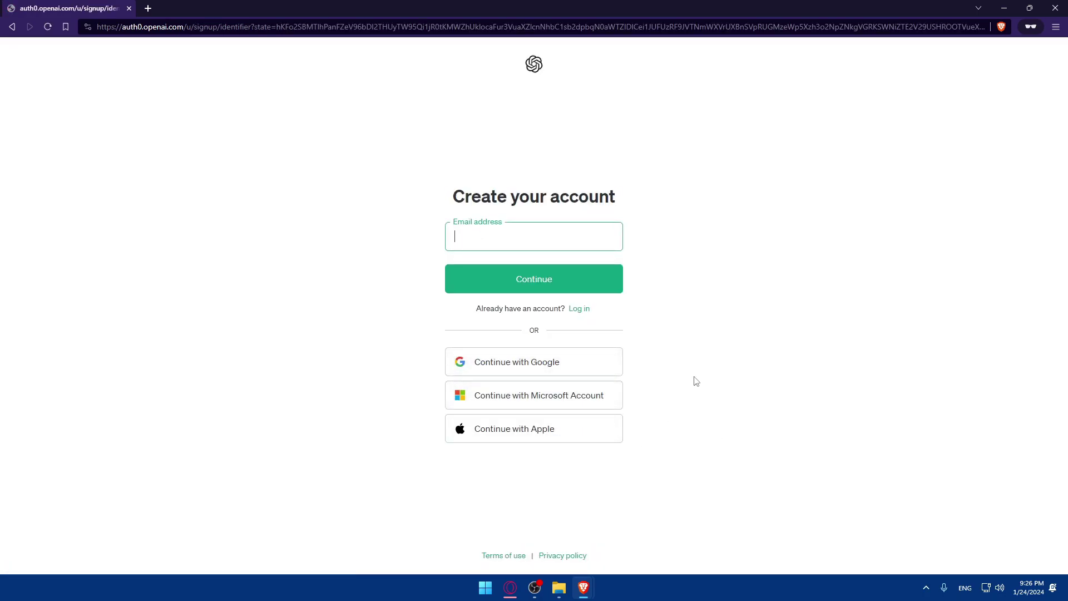
pyautogui.hotkey('alt', 'Left')
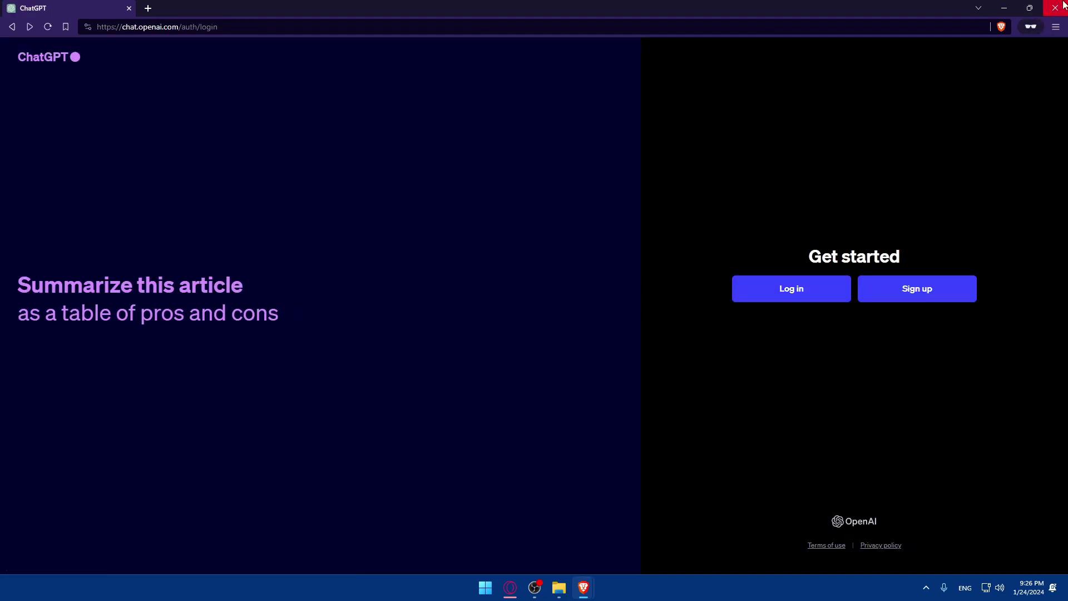
# Step: Close the private window and ask ChatGPT for help transferring an HTML website to WordPress
pyautogui.click(1056, 7)
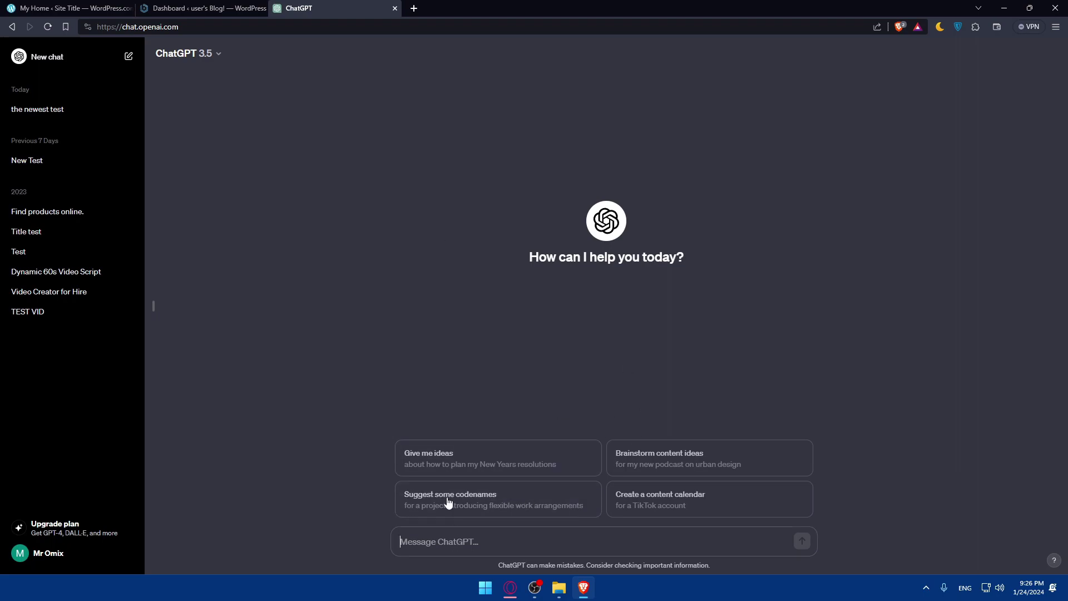
pyautogui.write('i have an html website and i wanna transfer that into worpress')
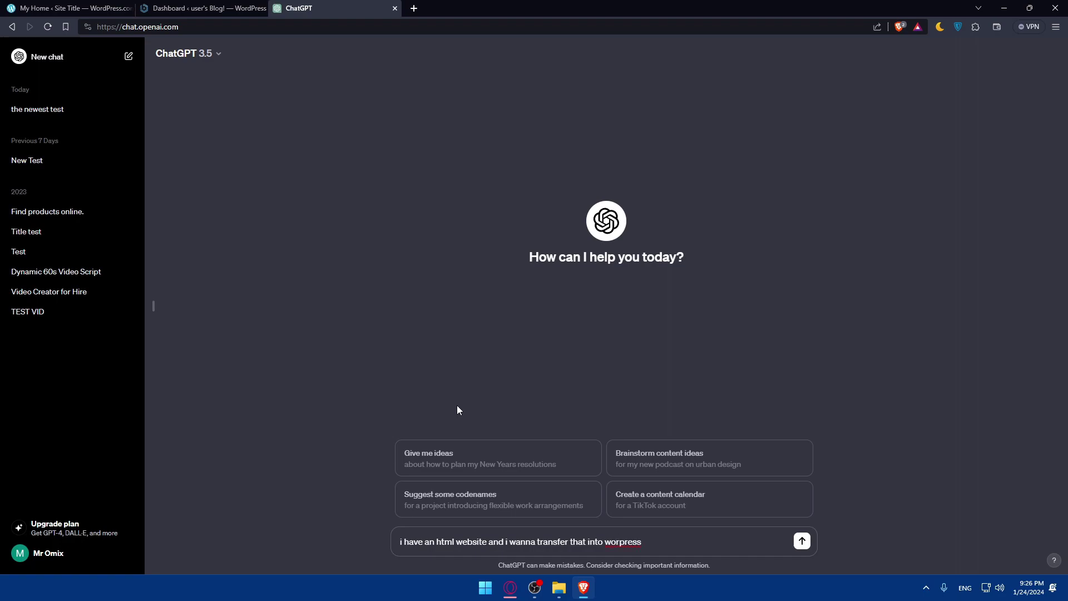
pyautogui.press('Left')
pyautogui.press('Left')
pyautogui.press('Left')
pyautogui.write('dpress')
pyautogui.write('  can you help me with that')
pyautogui.press('Return')
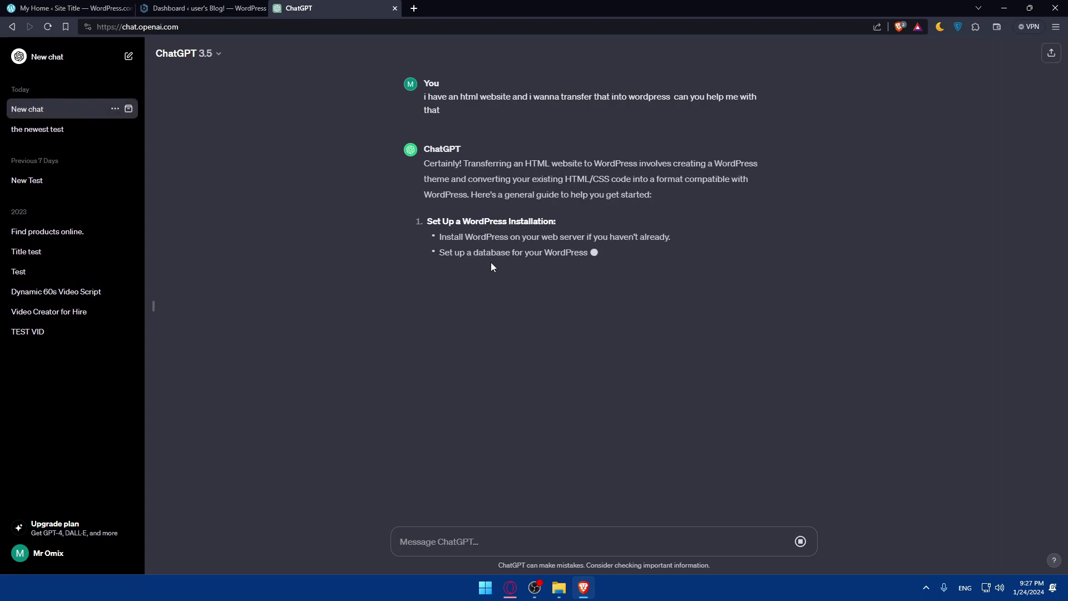
# Step: Highlight the installation, database and WordPress structure lines of the reply
pyautogui.moveTo(427, 221); pyautogui.dragTo(575, 224)
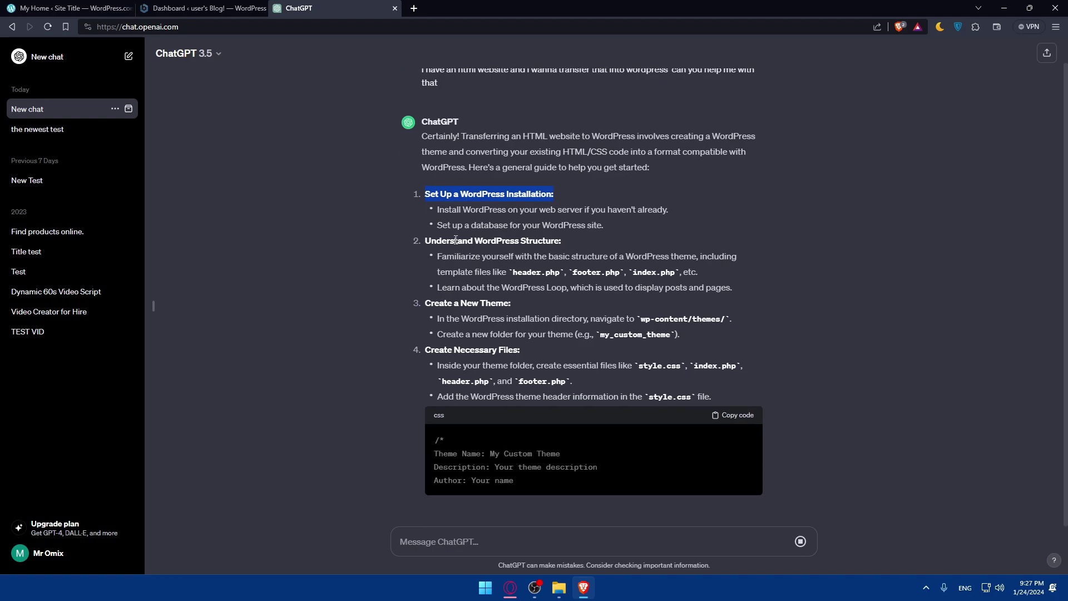
pyautogui.scroll(1, 520, 206)
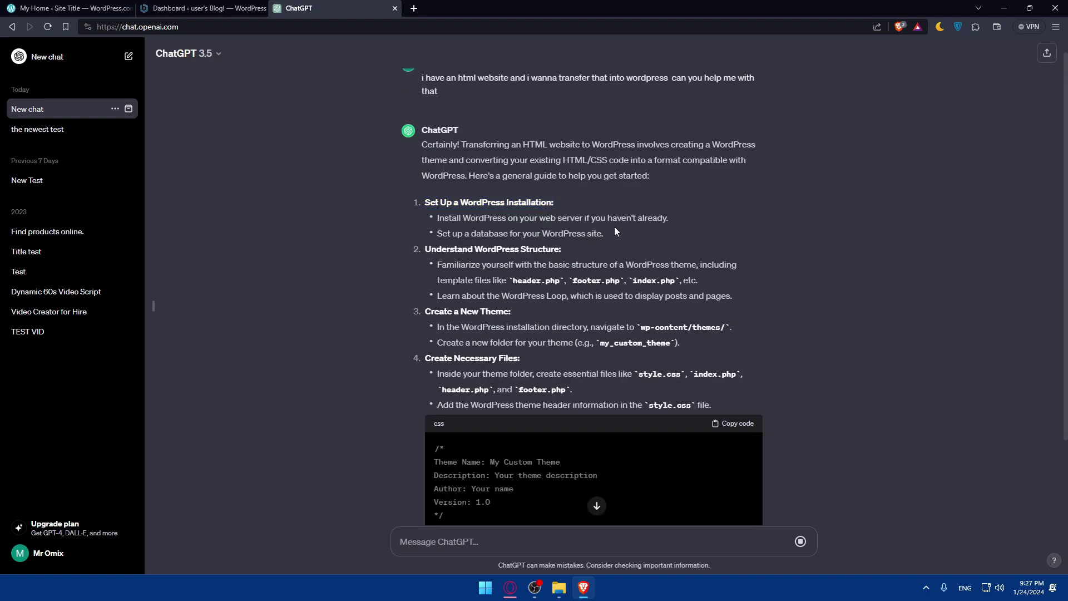
pyautogui.moveTo(437, 233); pyautogui.dragTo(588, 235)
pyautogui.click(588, 235)
pyautogui.moveTo(425, 251); pyautogui.dragTo(583, 264)
pyautogui.click(546, 267)
pyautogui.moveTo(510, 281); pyautogui.dragTo(706, 282)
pyautogui.click(707, 282)
# Step: Scroll through the rest of the 14-step answer to its closing remarks
pyautogui.scroll(-2, 482, 238)
pyautogui.scroll(-2, 556, 267)
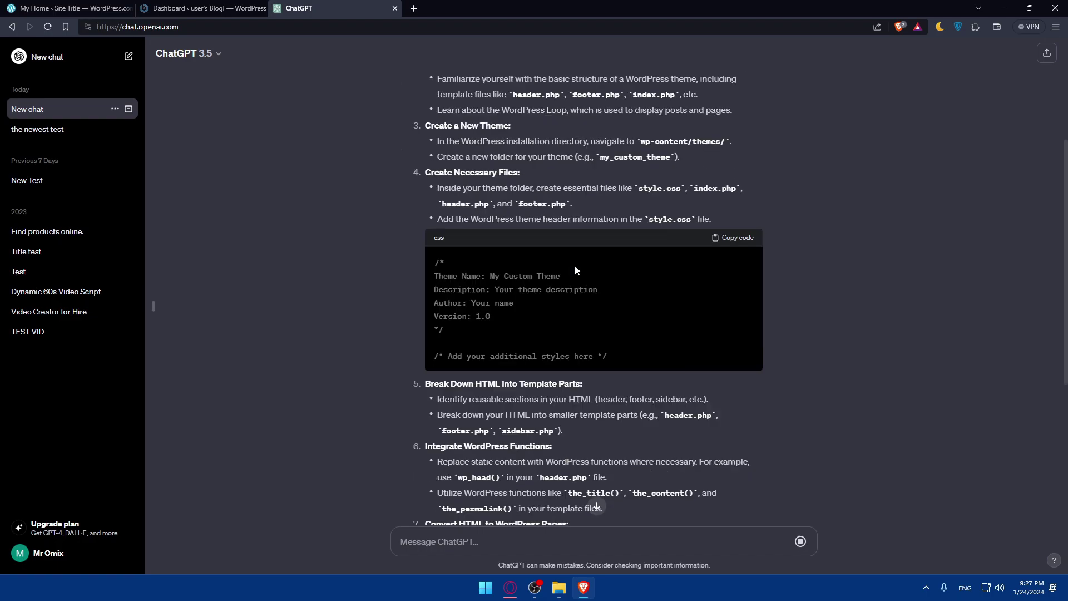
pyautogui.scroll(-2, 576, 265)
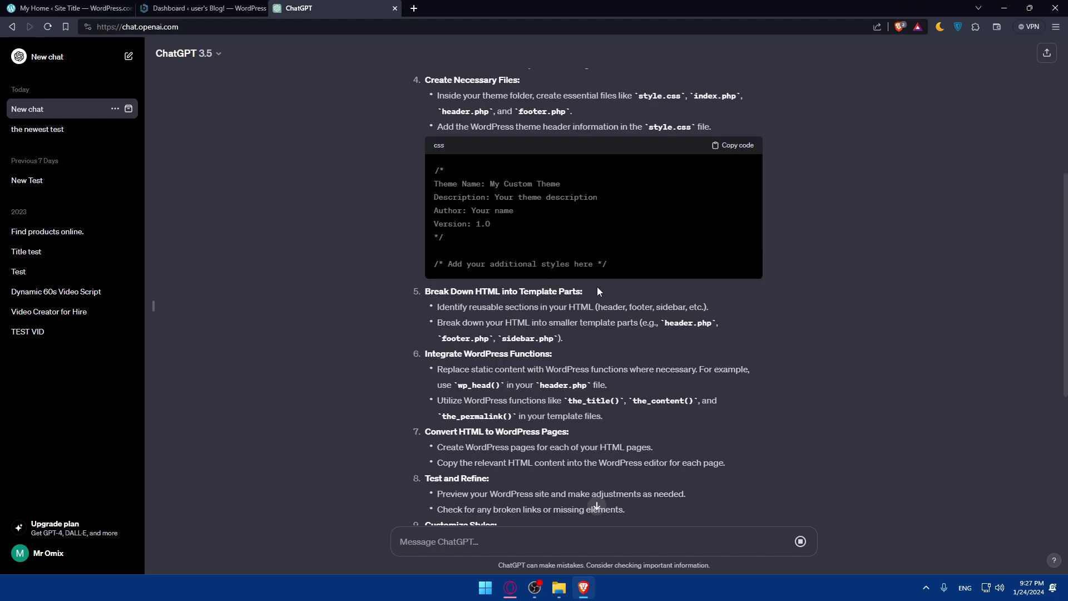
pyautogui.scroll(-2, 588, 290)
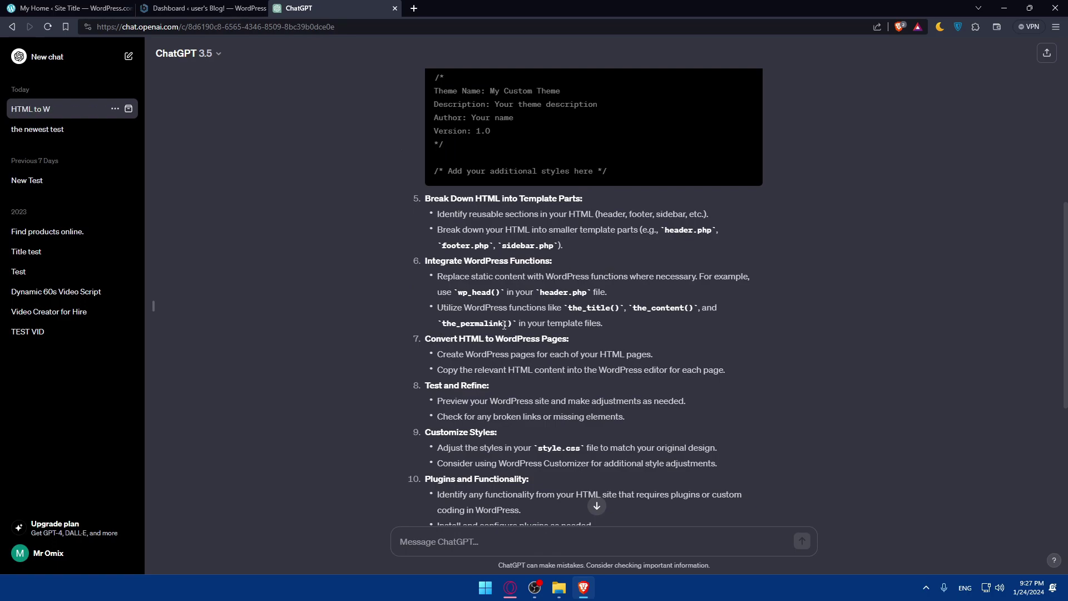
pyautogui.scroll(-2, 507, 346)
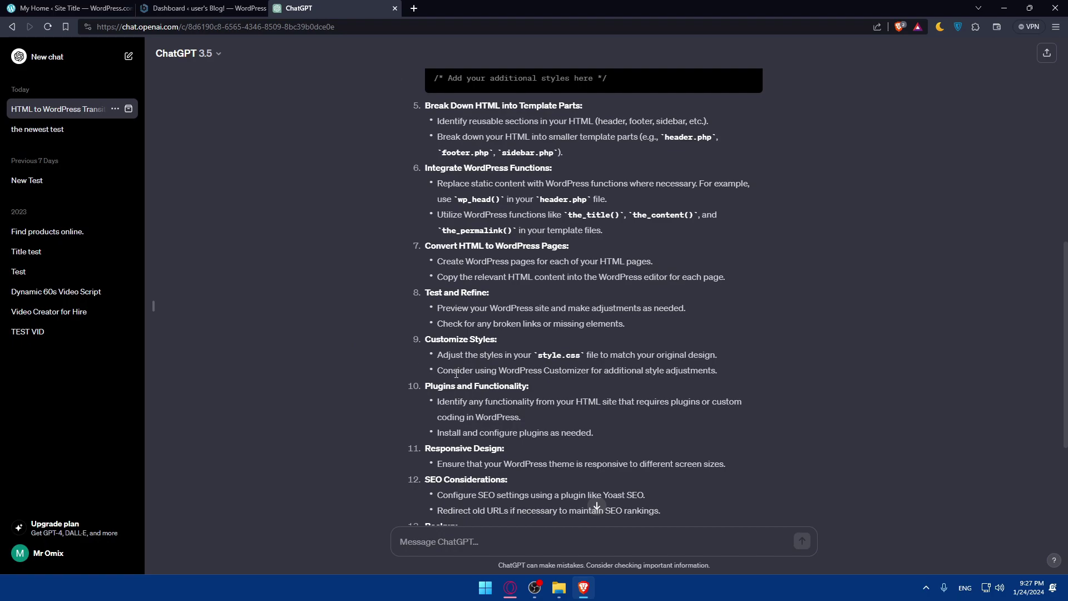
pyautogui.scroll(-2, 374, 301)
pyautogui.scroll(-2, 434, 358)
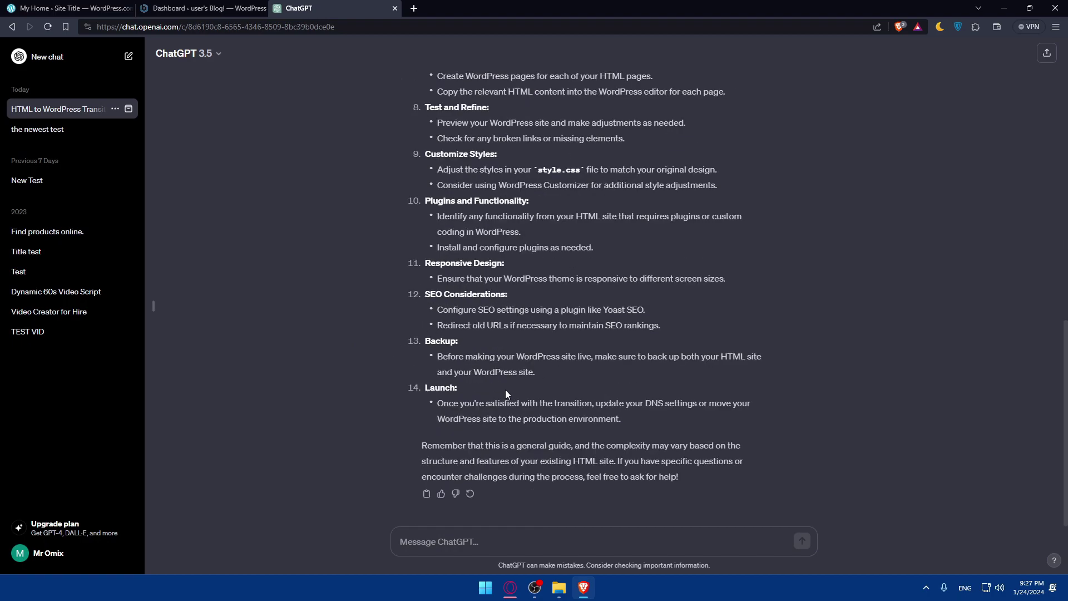
pyautogui.scroll(7, 505, 389)
pyautogui.scroll(7, 475, 352)
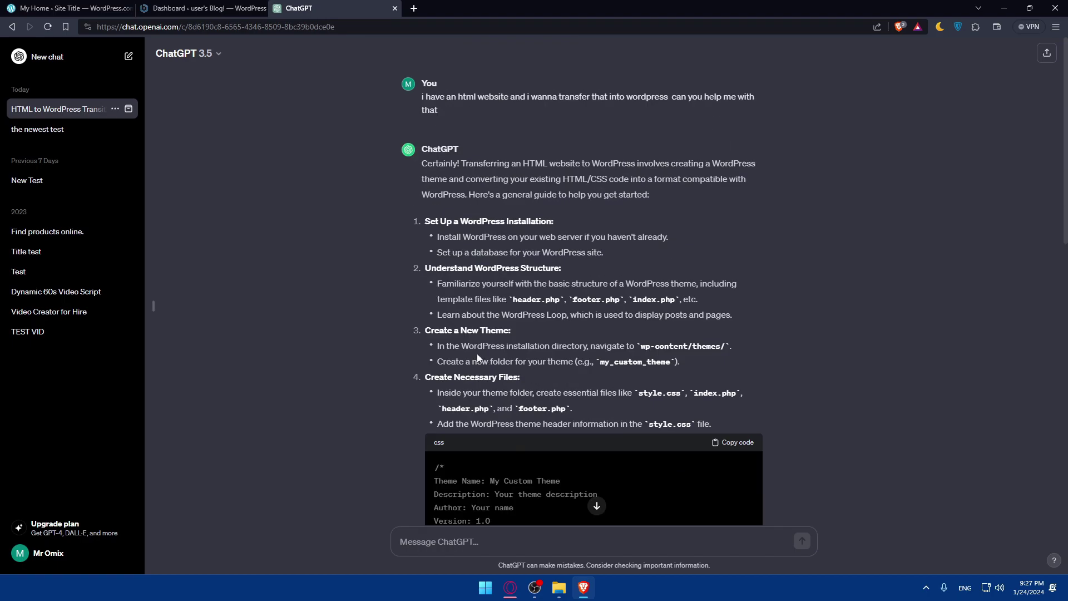
pyautogui.scroll(-4, 508, 228)
pyautogui.scroll(-2, 541, 329)
pyautogui.scroll(-8, 548, 293)
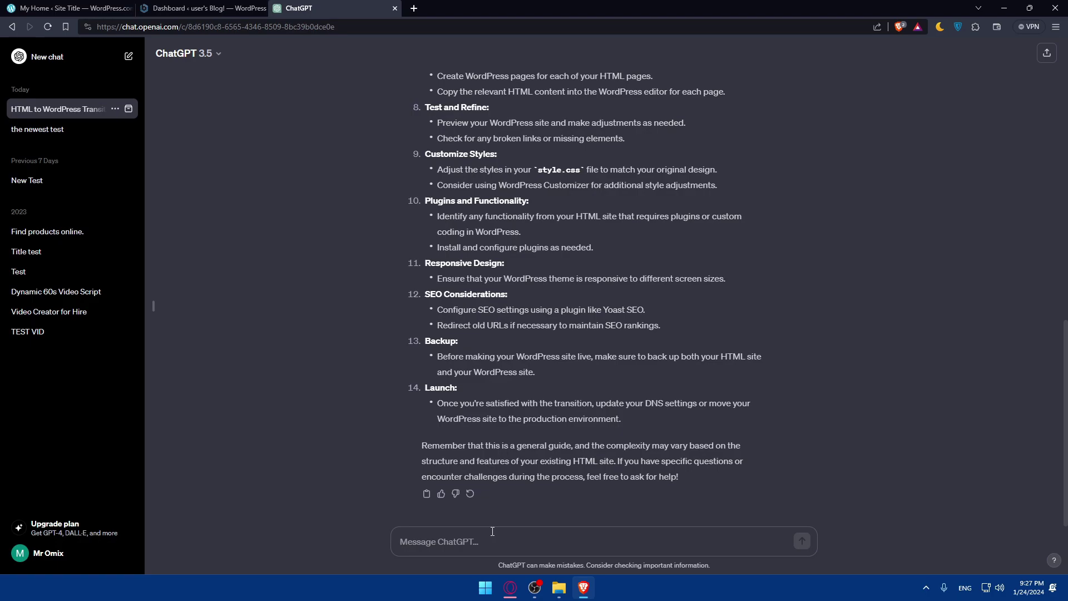
# Step: Tell ChatGPT you'll provide your website's HTML code for it to convert to WordPress
pyautogui.write('i will provide the html codes for you ')
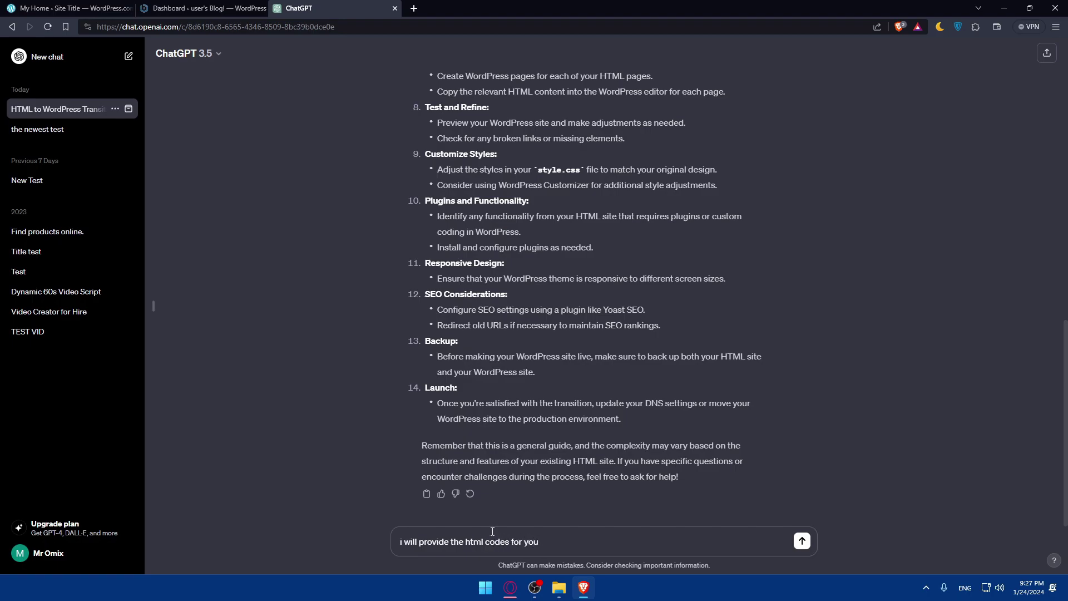
pyautogui.write('for ')
pyautogui.write('my website and you transfer them to whatever')
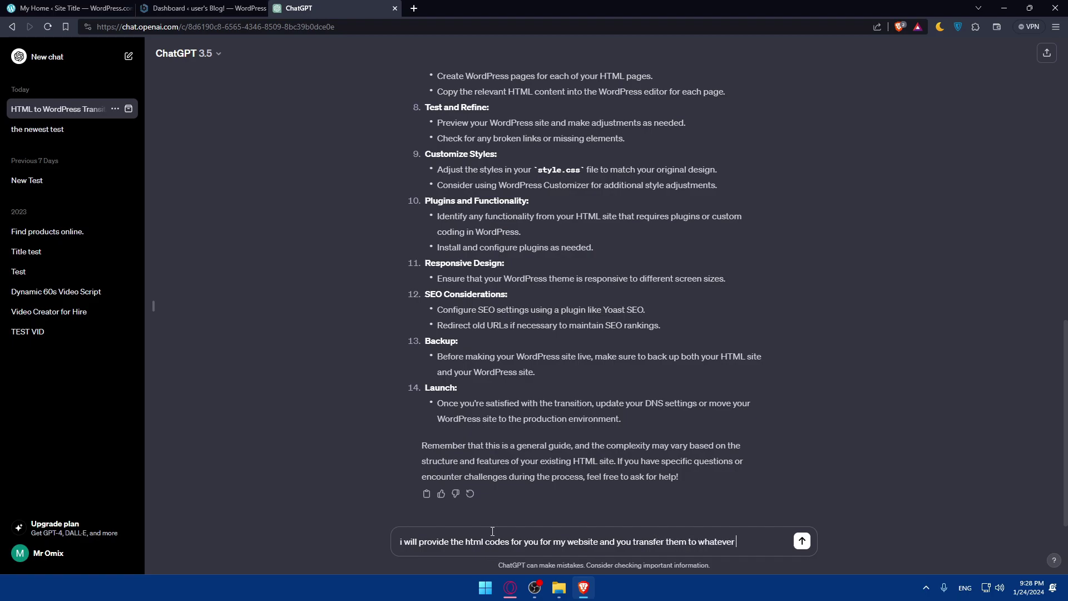
pyautogui.write(' it should be')
pyautogui.press('Return')
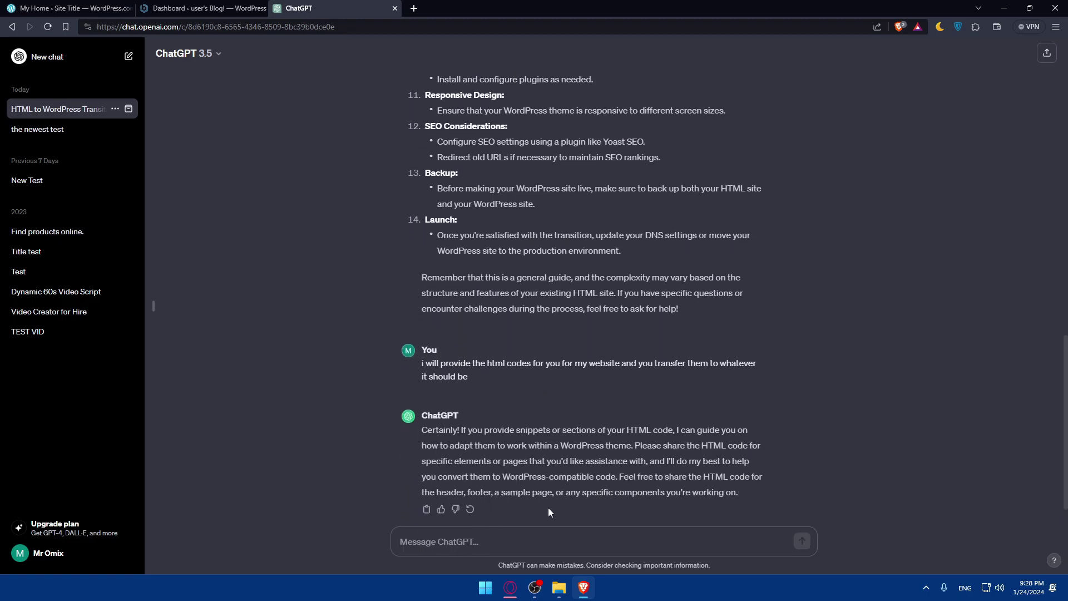
# Step: Search Google in a new tab for 'an example of html website code'
pyautogui.click(414, 7)
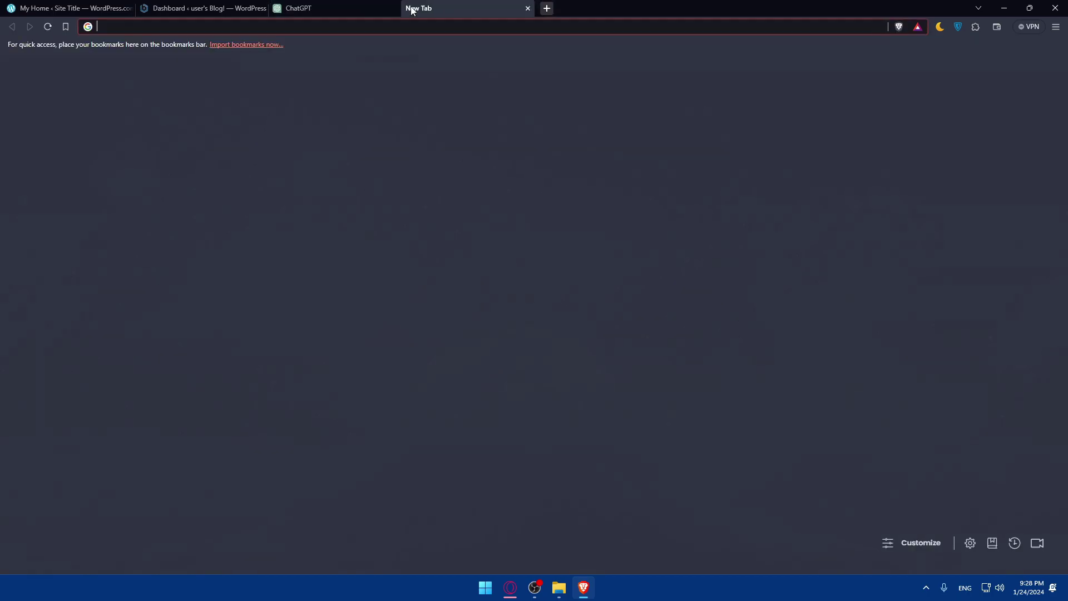
pyautogui.write('an ex')
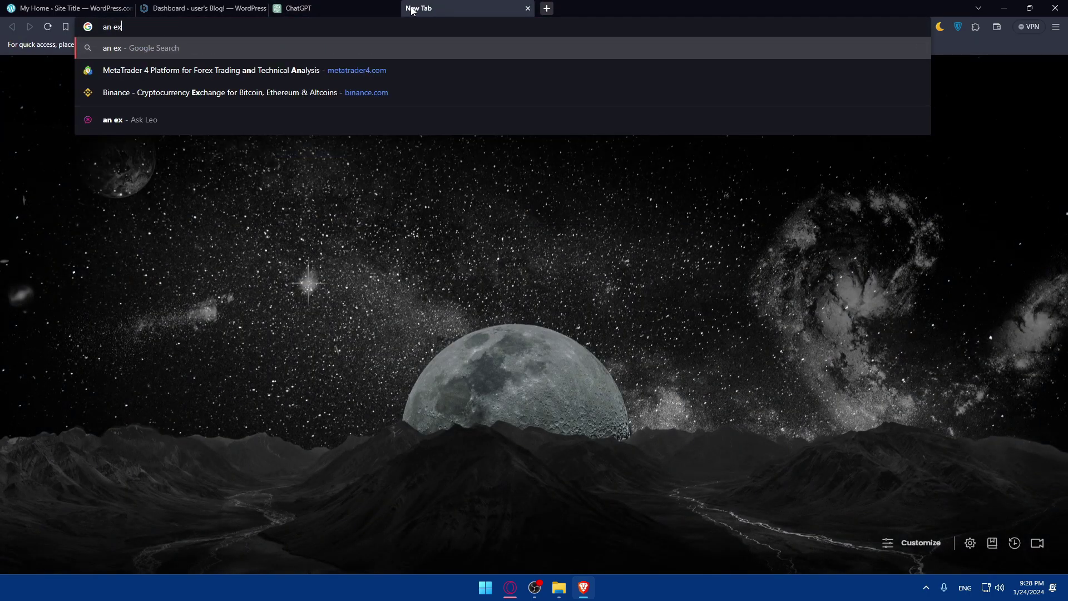
pyautogui.write('ample of t')
pyautogui.press('BackSpace')
pyautogui.write('html website code')
pyautogui.press('Return')
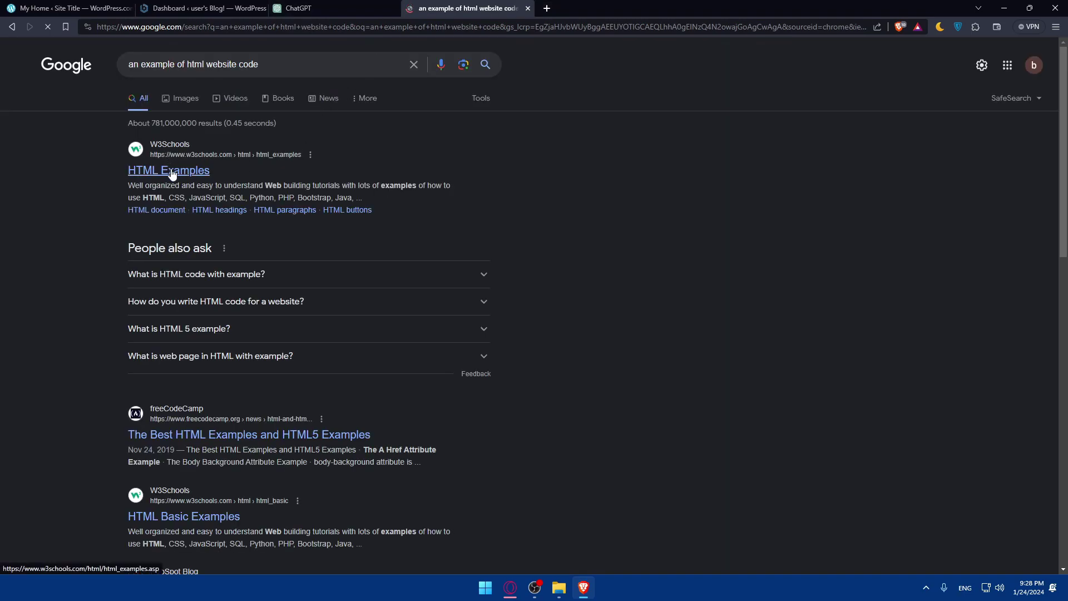
# Step: Open W3Schools' basic 'HTML document' example and select all its code
pyautogui.click(170, 170)
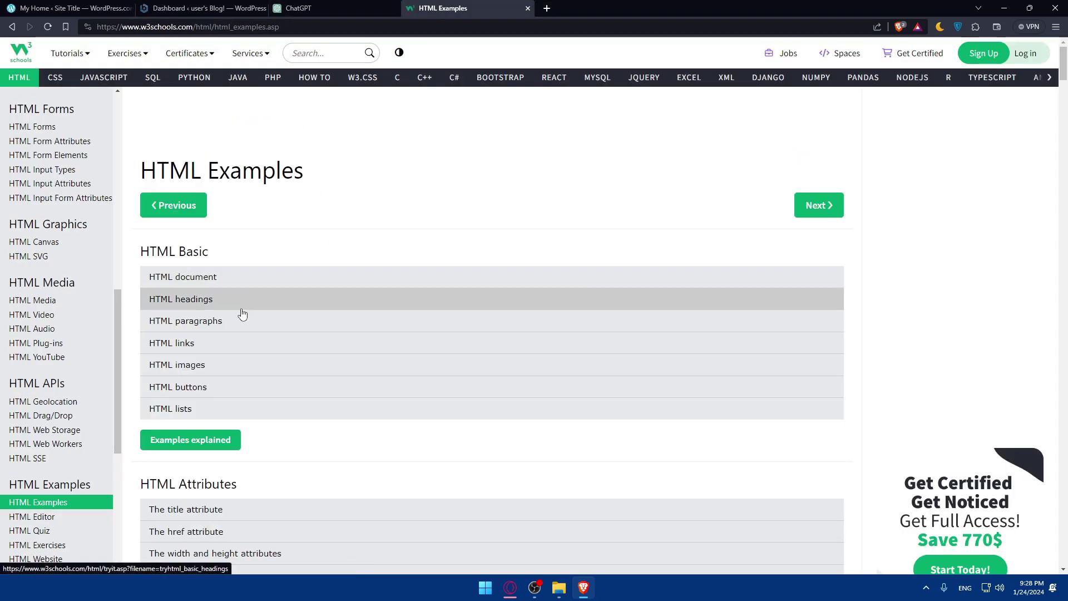
pyautogui.scroll(-3, 239, 311)
pyautogui.scroll(3, 242, 315)
pyautogui.scroll(-10, 243, 315)
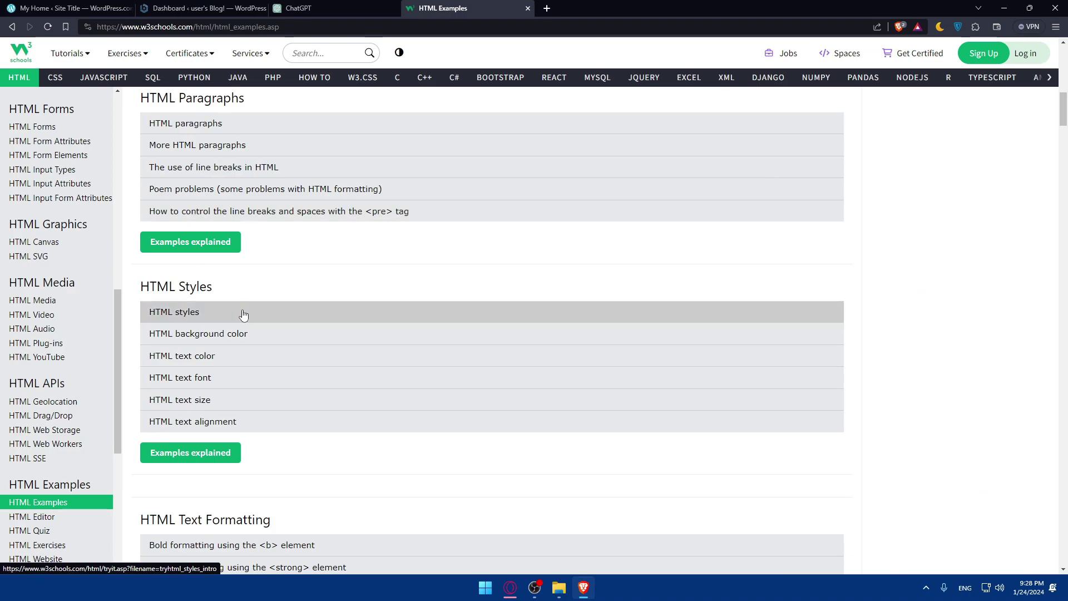
pyautogui.scroll(10, 243, 315)
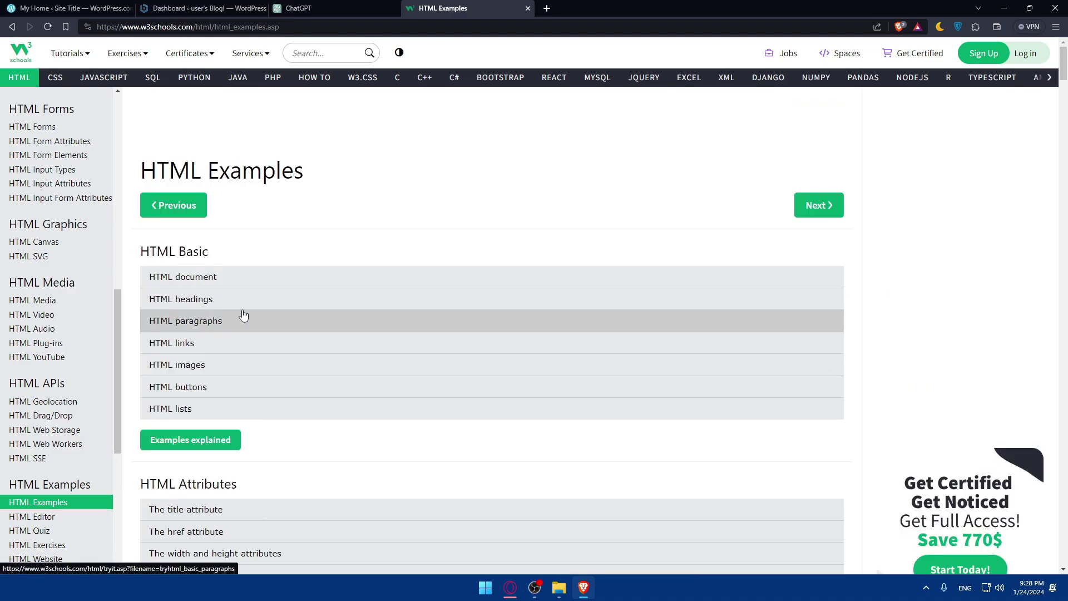
pyautogui.hotkey('alt', 'Left')
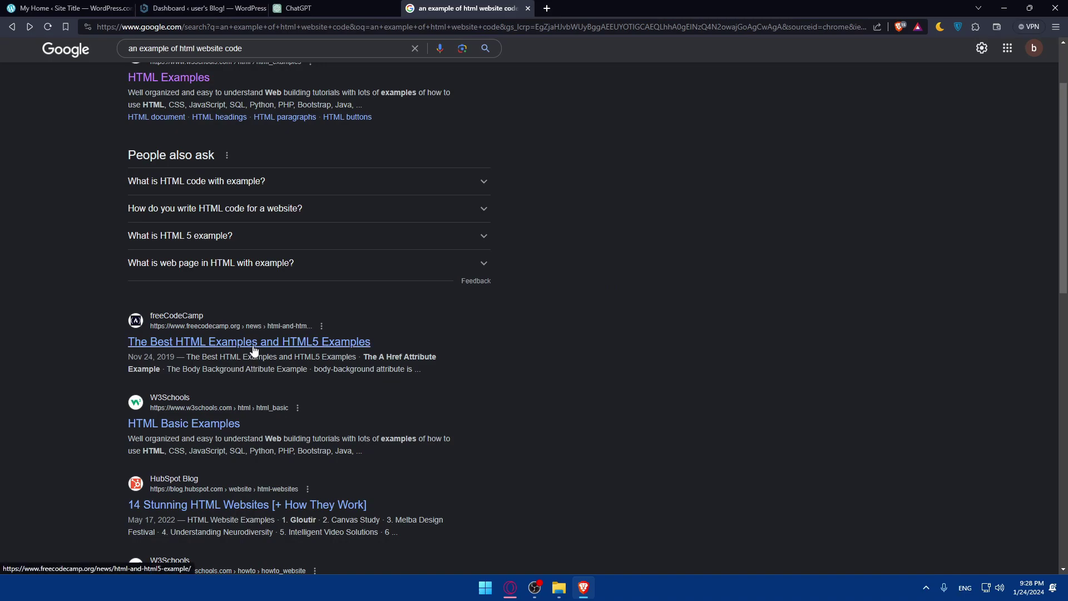
pyautogui.scroll(3, 253, 350)
pyautogui.click(168, 171)
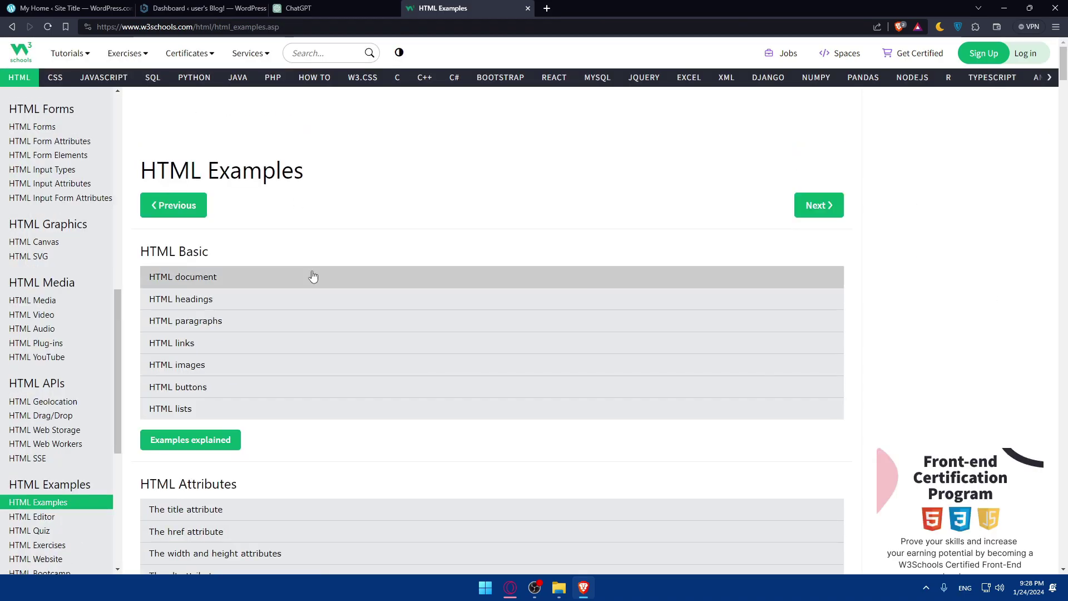
pyautogui.click(313, 275)
pyautogui.hotkey('ctrl', 'a')
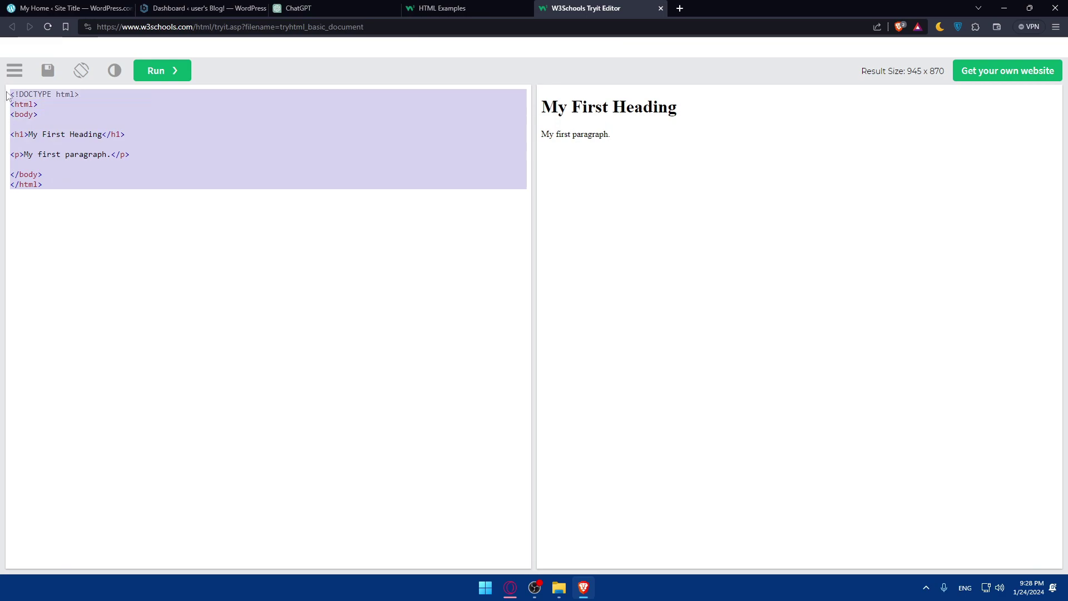
# Step: Paste the copied HTML into ChatGPT, send it, and scroll through the theme-file reply
pyautogui.click(312, 8)
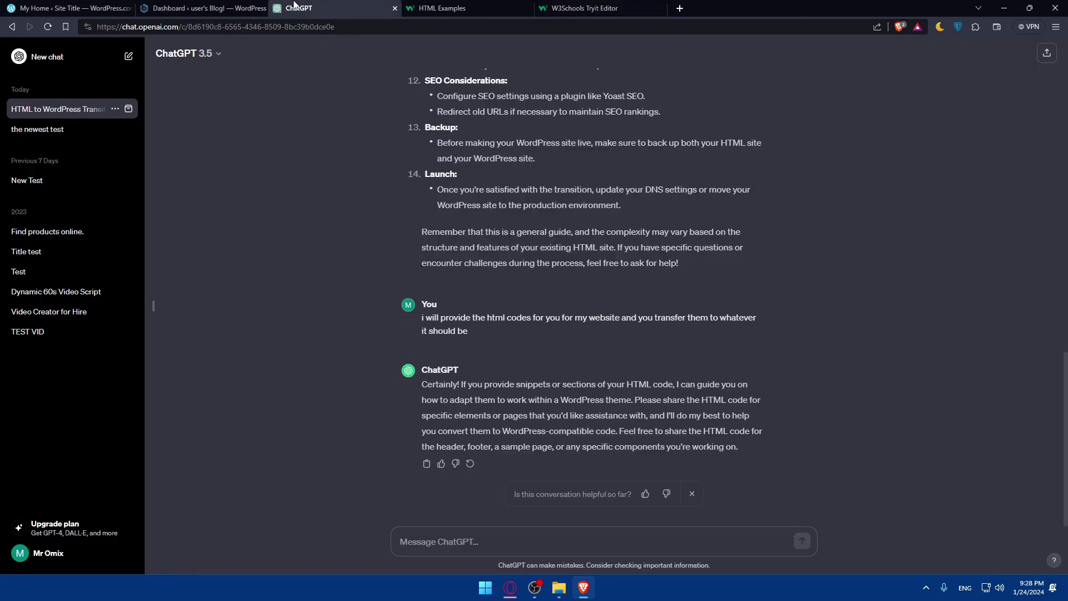
pyautogui.click(485, 547)
pyautogui.hotkey('ctrl', 'v')
pyautogui.press('Return')
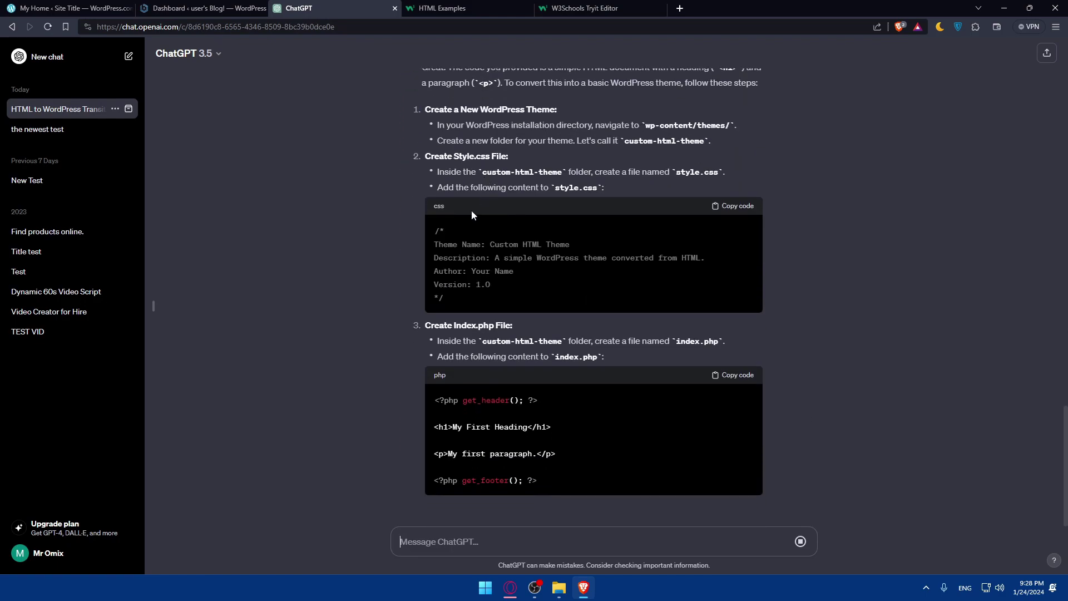
pyautogui.scroll(1, 472, 190)
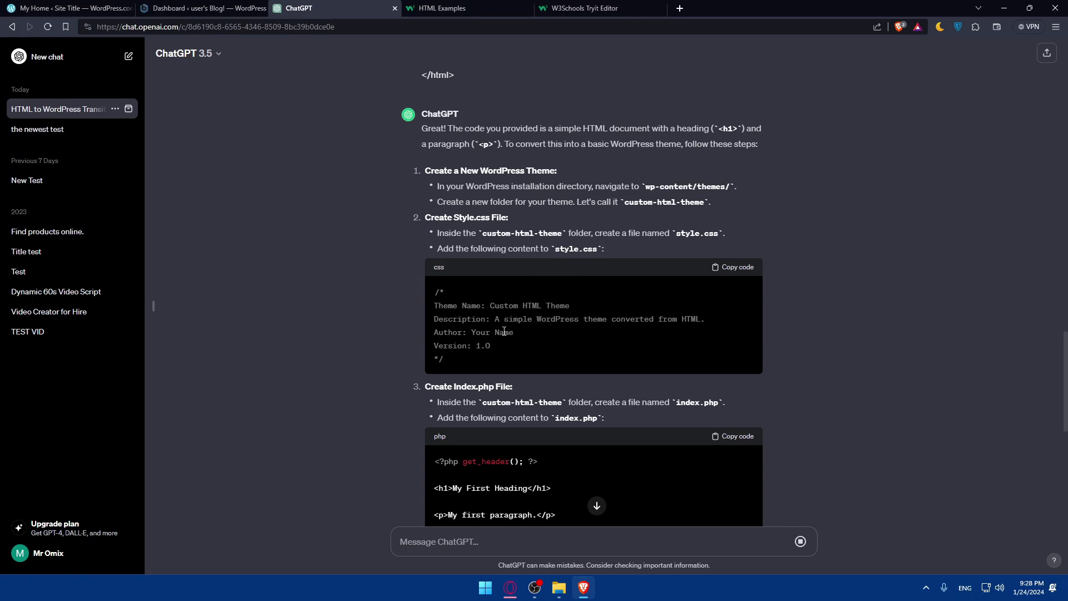
pyautogui.scroll(-2, 532, 305)
pyautogui.scroll(-4, 532, 305)
pyautogui.scroll(5, 500, 247)
pyautogui.scroll(-8, 500, 247)
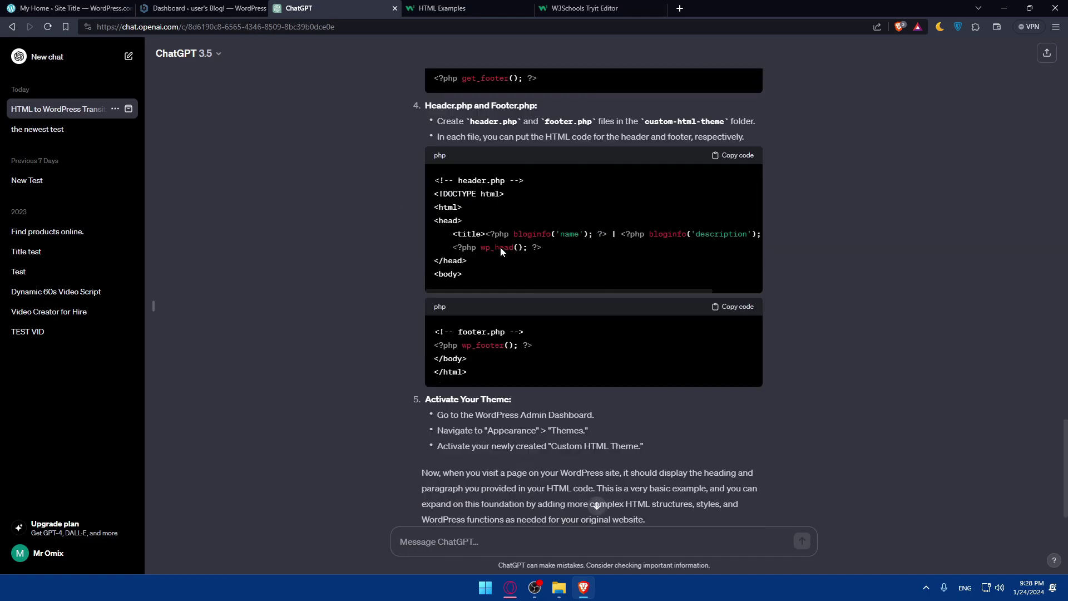
pyautogui.scroll(-2, 500, 247)
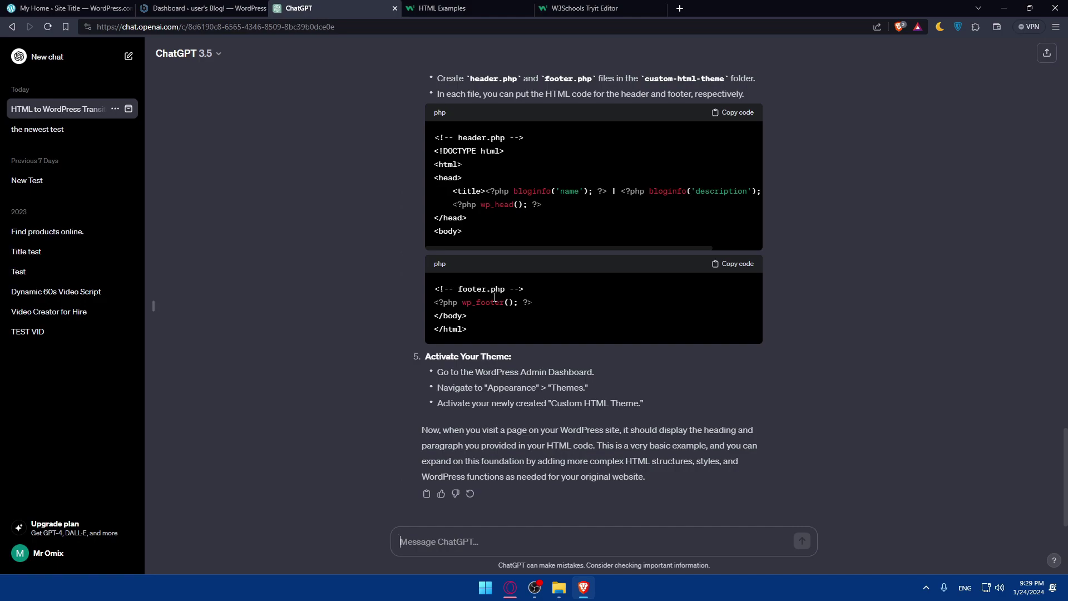
pyautogui.click(75, 526)
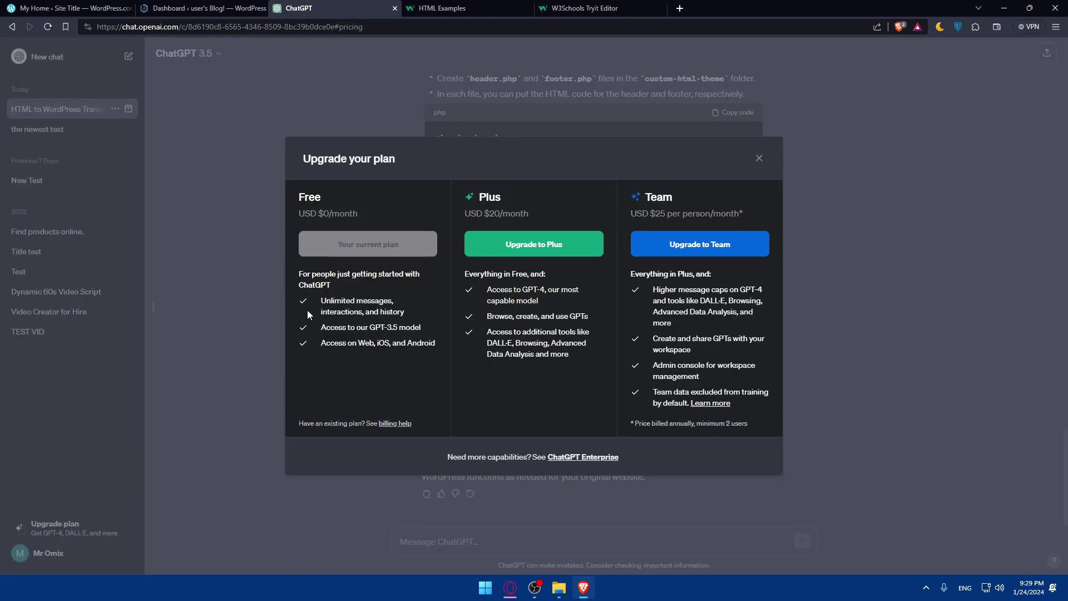
pyautogui.moveTo(469, 214); pyautogui.dragTo(551, 214)
pyautogui.click(557, 213)
pyautogui.moveTo(487, 290); pyautogui.dragTo(550, 290)
pyautogui.click(540, 304)
pyautogui.doubleClick(500, 343)
pyautogui.click(512, 349)
pyautogui.click(760, 160)
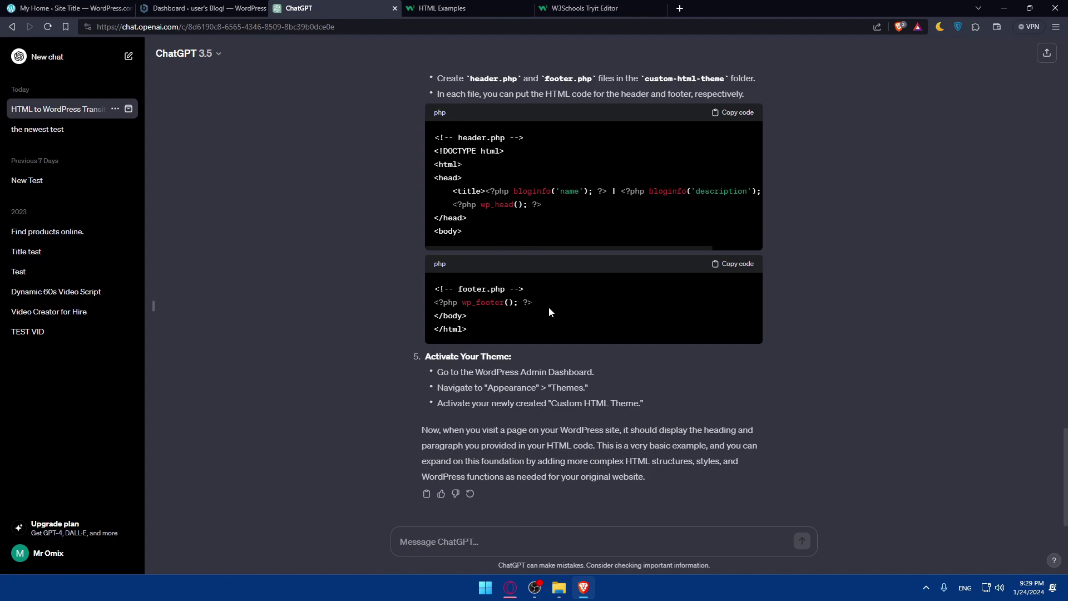
pyautogui.scroll(6, 548, 319)
pyautogui.scroll(-2, 502, 298)
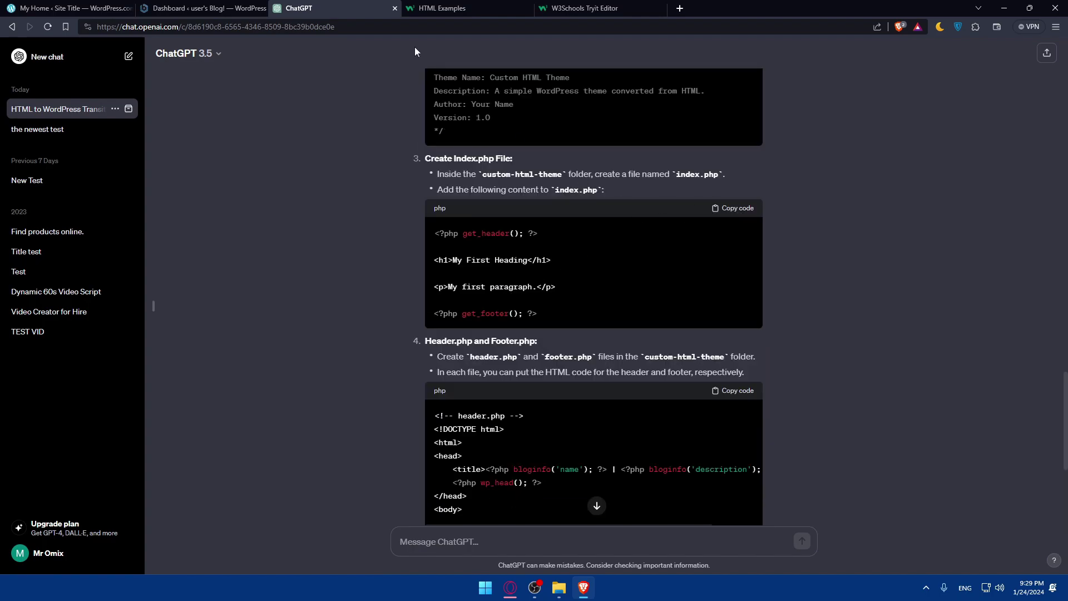
# Step: Switch to the browser's Dashboard tab showing the local WordPress admin
pyautogui.click(200, 9)
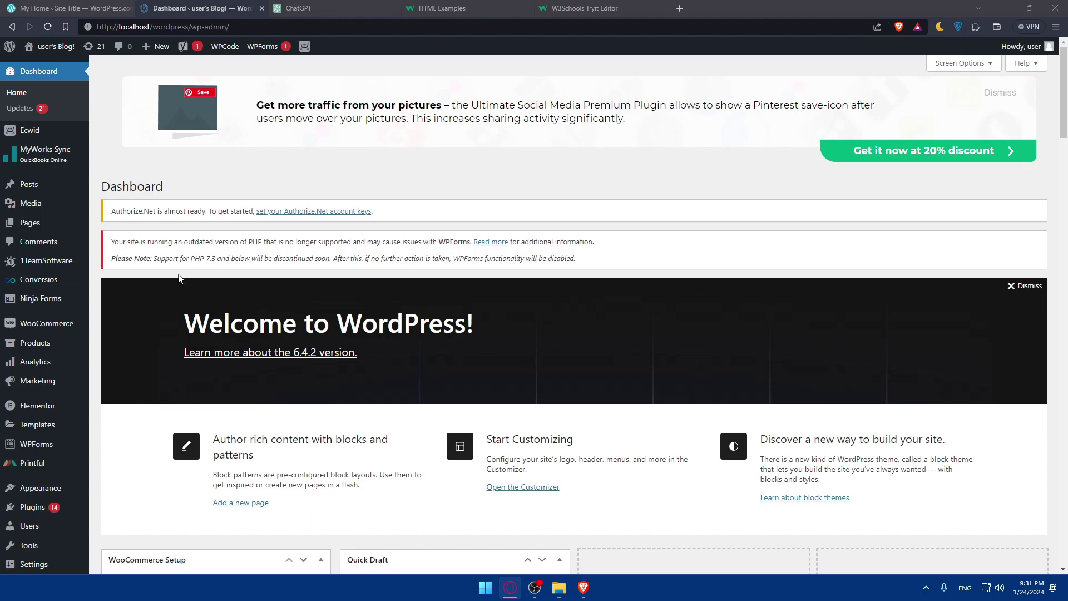
pyautogui.moveTo(33, 506)
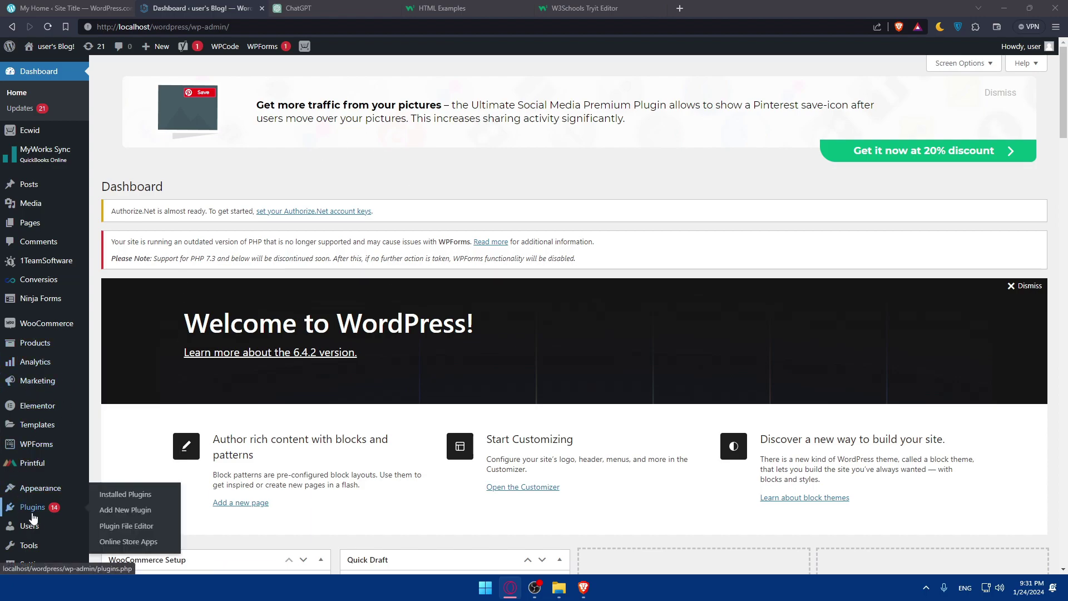
# Step: Close the HTML Examples and Tryit Editor tabs, then scroll ChatGPT's reply to footer.php
pyautogui.click(517, 12)
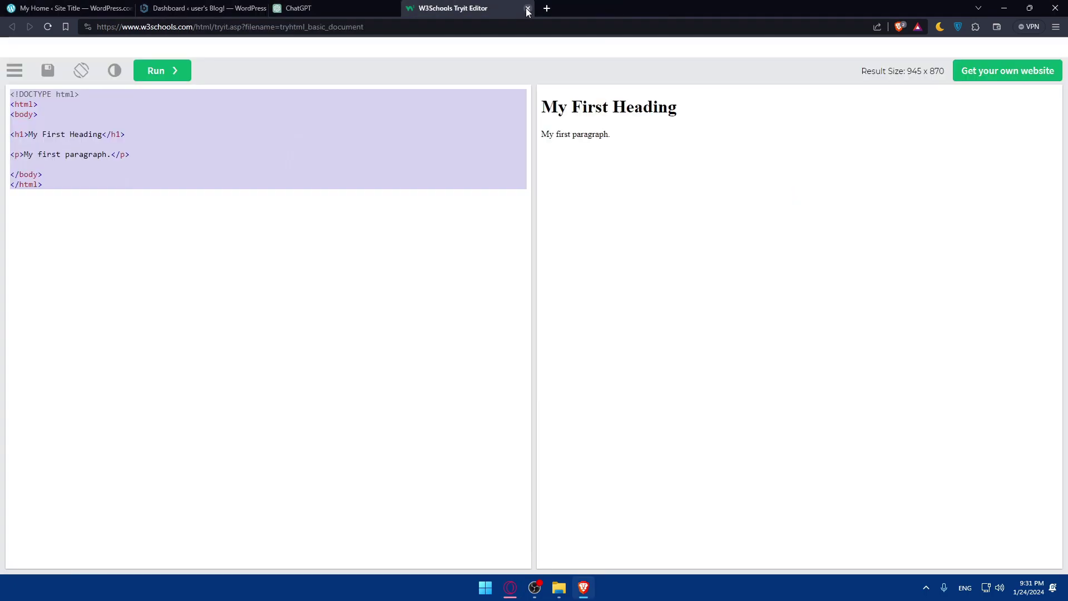
pyautogui.click(527, 8)
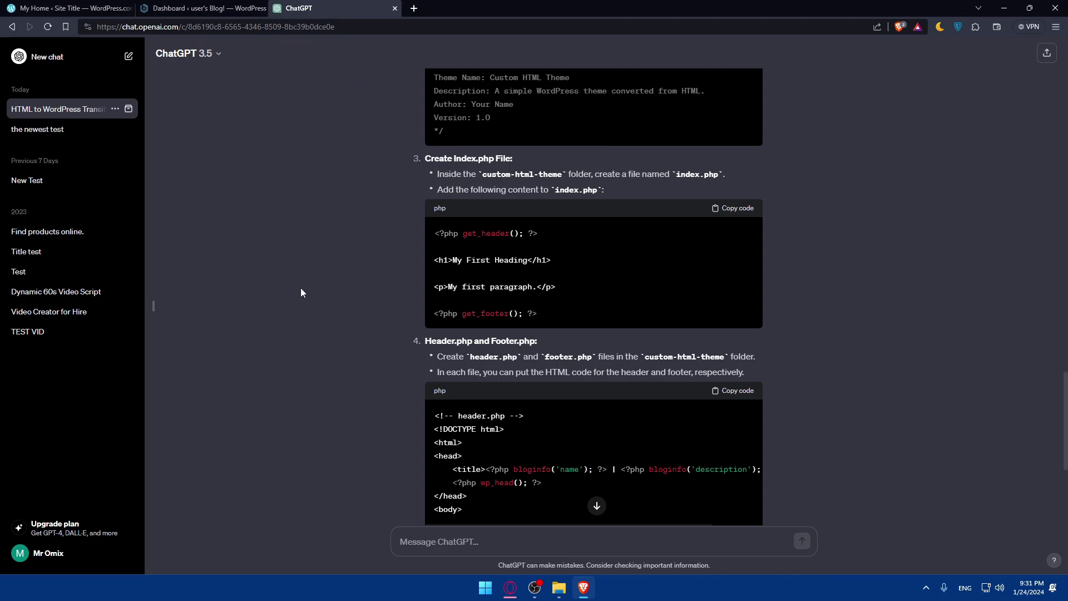
pyautogui.scroll(-5, 301, 292)
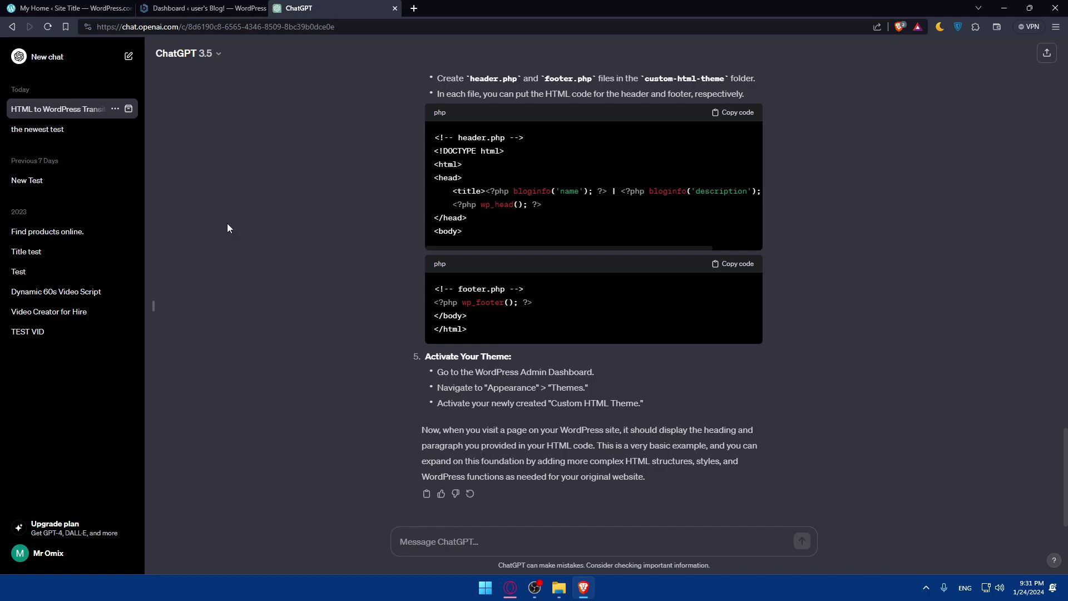
# Step: Close the ChatGPT browser tab, leaving the WordPress admin dashboard with its welcome panel visible
pyautogui.click(395, 9)
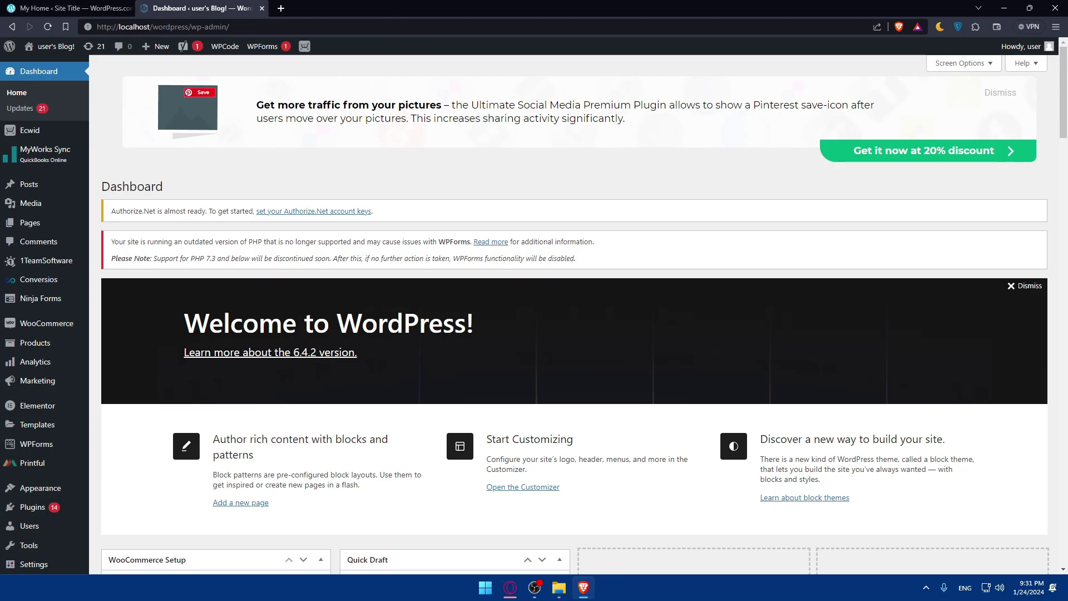